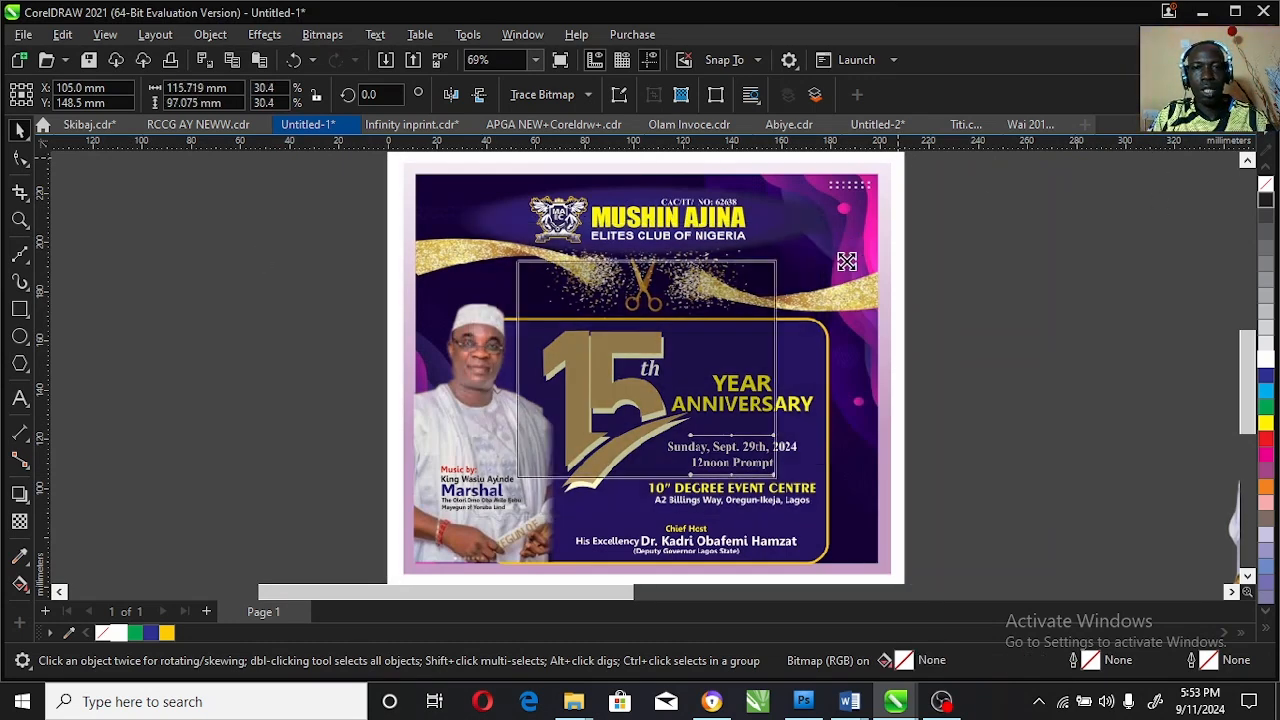
Step: Shrink the purple reference flyer image and place it outside the page on its right side
drag(897, 159, 757, 271)
drag(650, 367, 1130, 377)
click(20, 220)
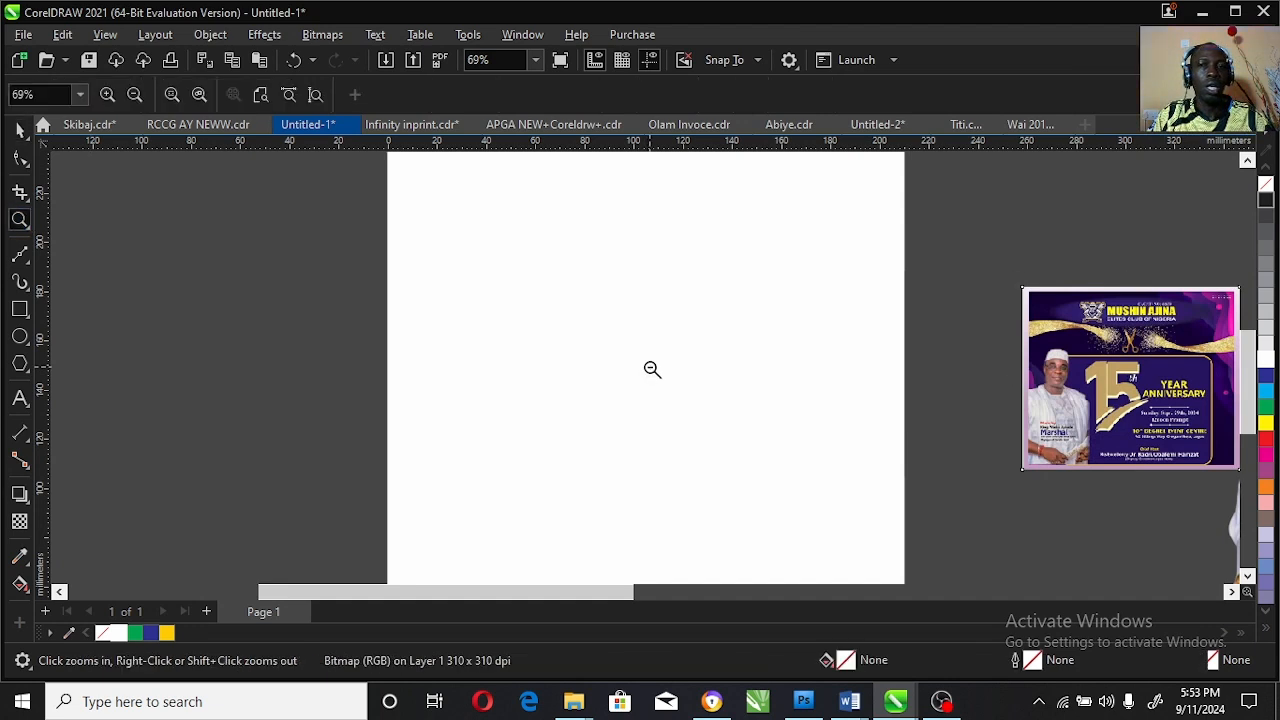
right_click(651, 369)
Step: Move the portrait photo of the man in white off to the left of the page
key(space)
click(1027, 347)
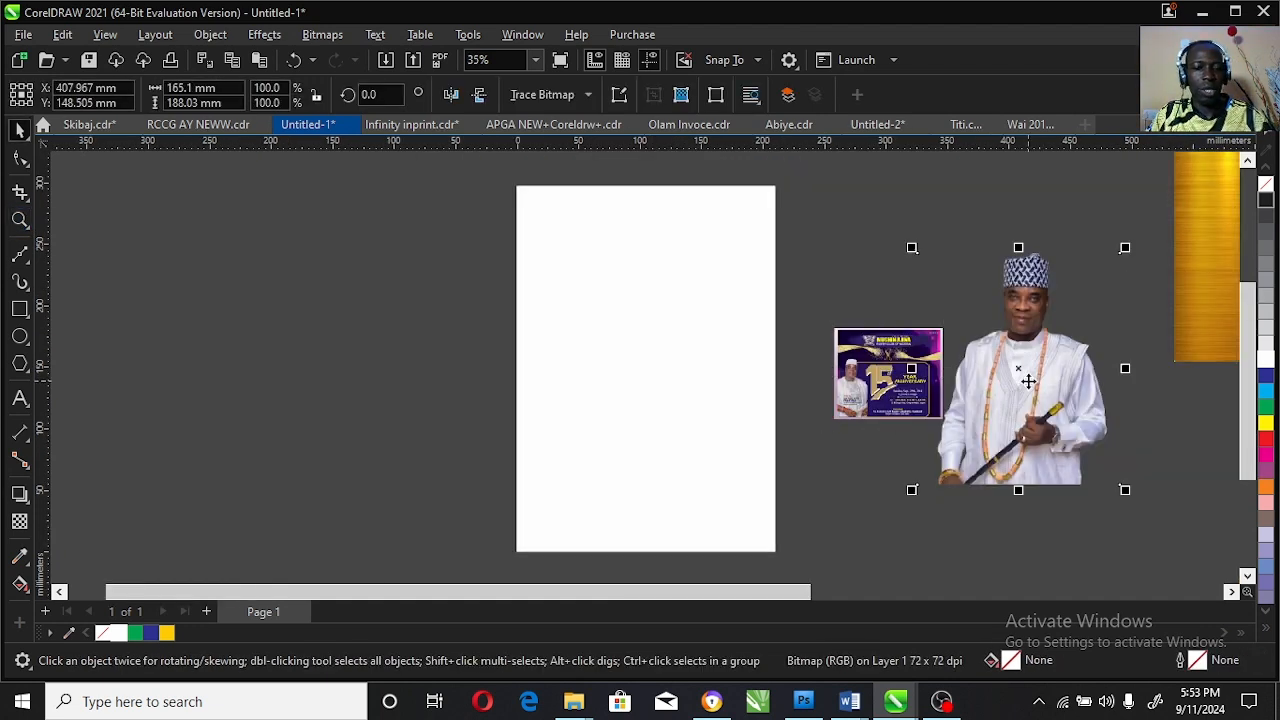
key(F4)
drag(722, 455, 264, 452)
Step: Bring the blue starry background image closer to the page and set the gold texture image apart from it
click(1103, 340)
drag(1030, 315, 754, 376)
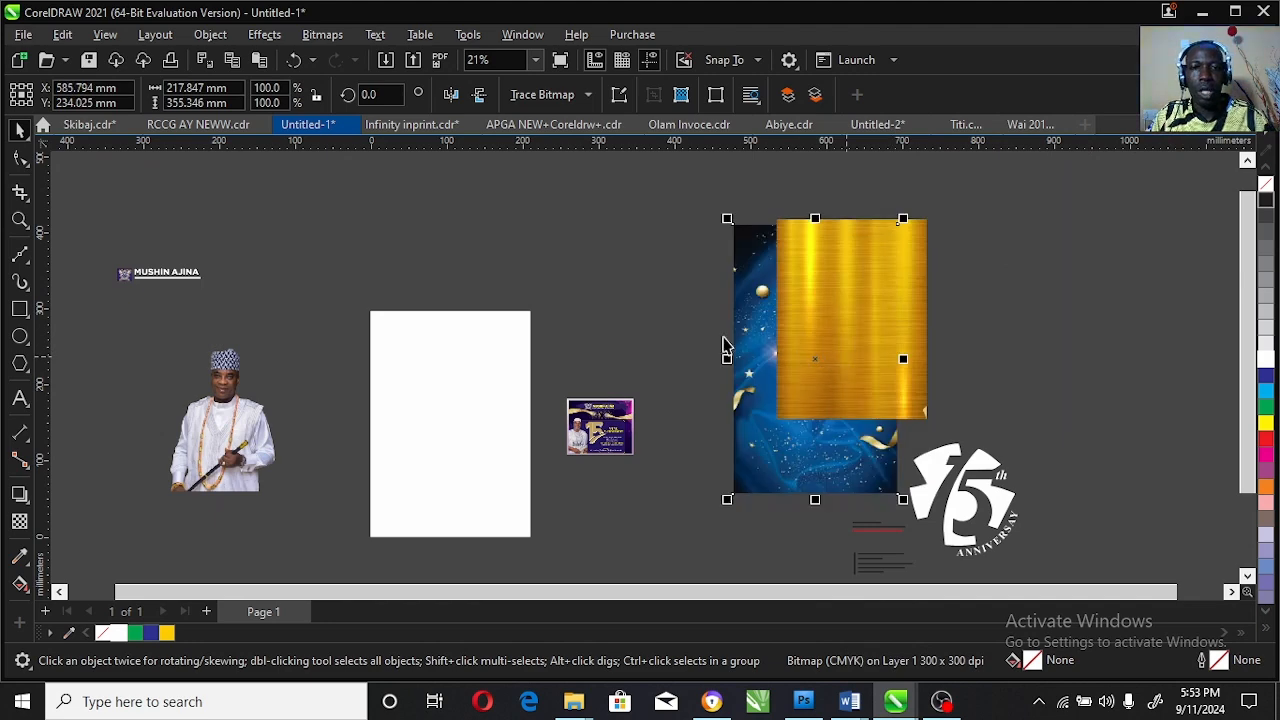
drag(862, 312, 1104, 333)
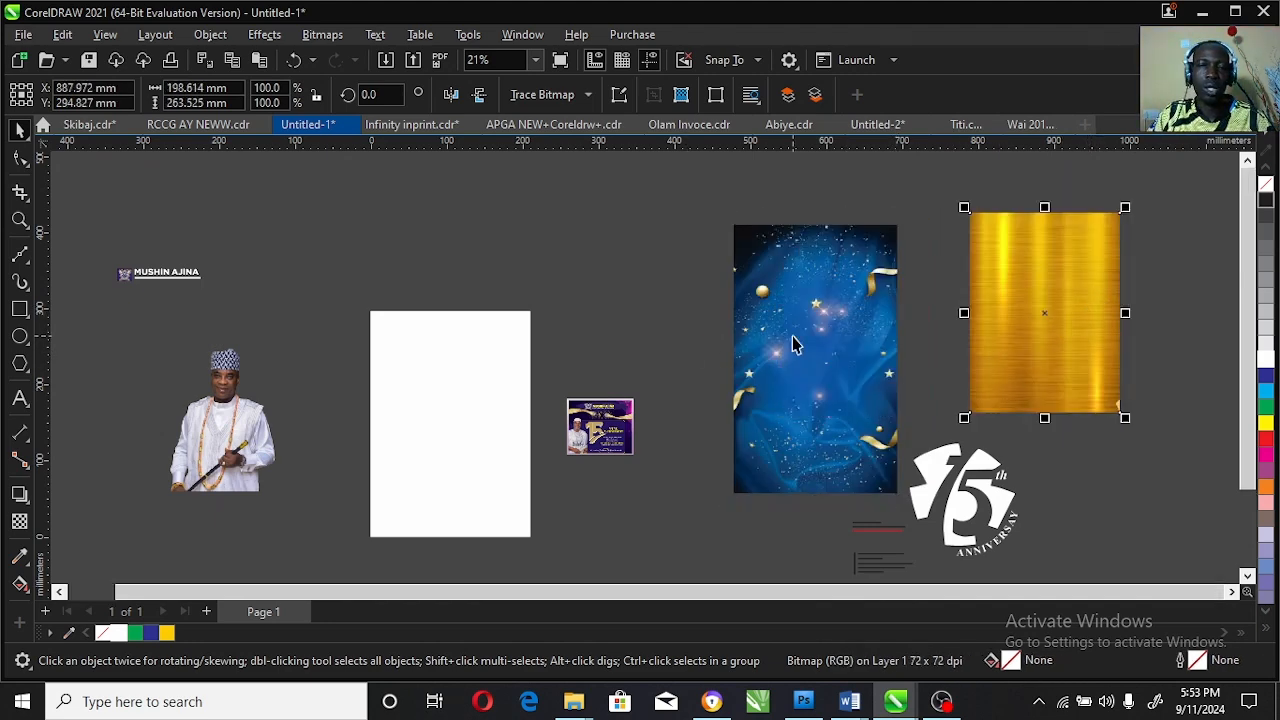
Step: Examine the reference flyer's logo, portrait and event details, and the separate 15th anniversary artwork, at close range
click(20, 220)
drag(566, 394, 674, 466)
drag(573, 192, 703, 301)
key(F3)
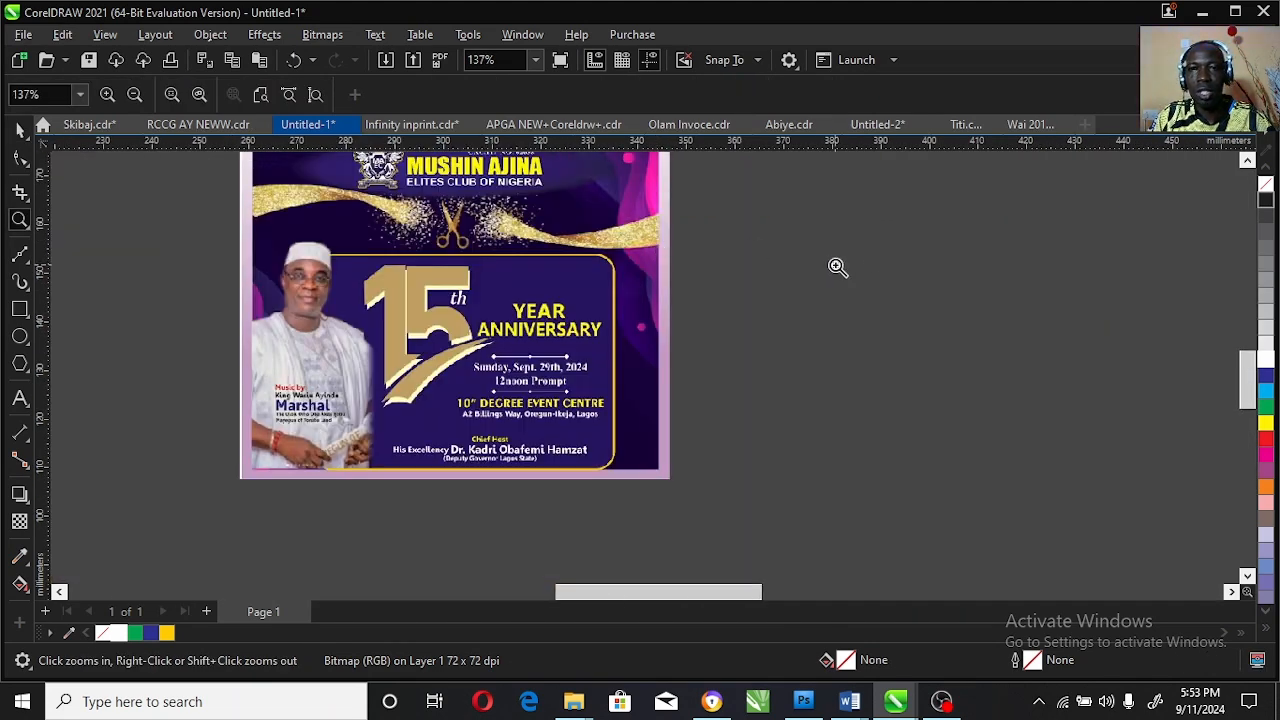
key(F3)
click(603, 428)
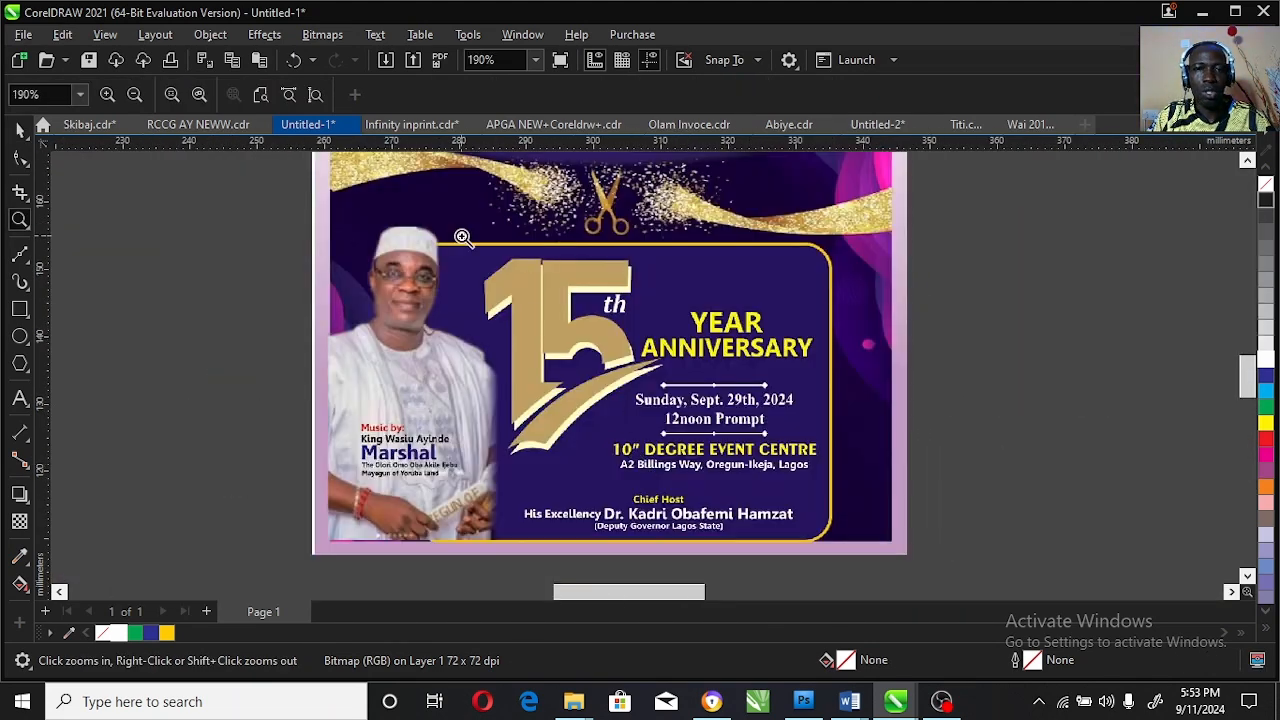
key(F3)
drag(900, 433, 1051, 554)
key(F3)
key(space)
key(space)
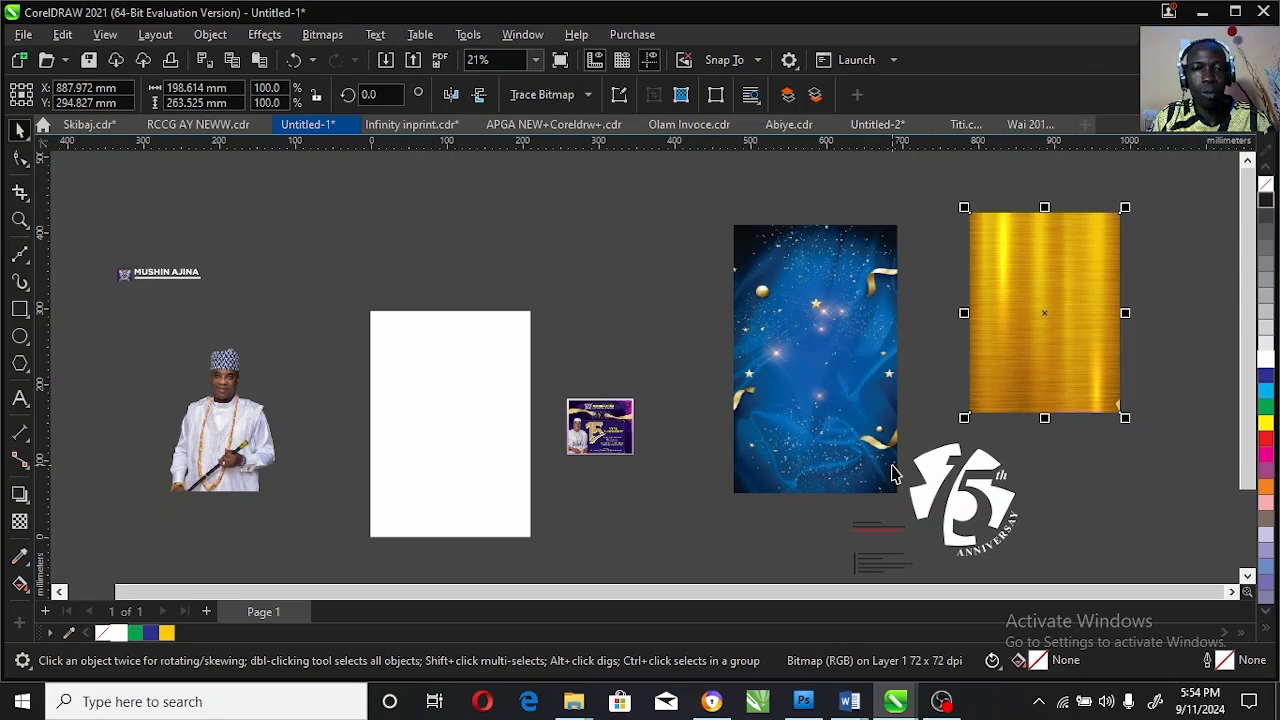
Step: PowerClip the blue starry background image inside the white rectangle that covers the page
click(620, 310)
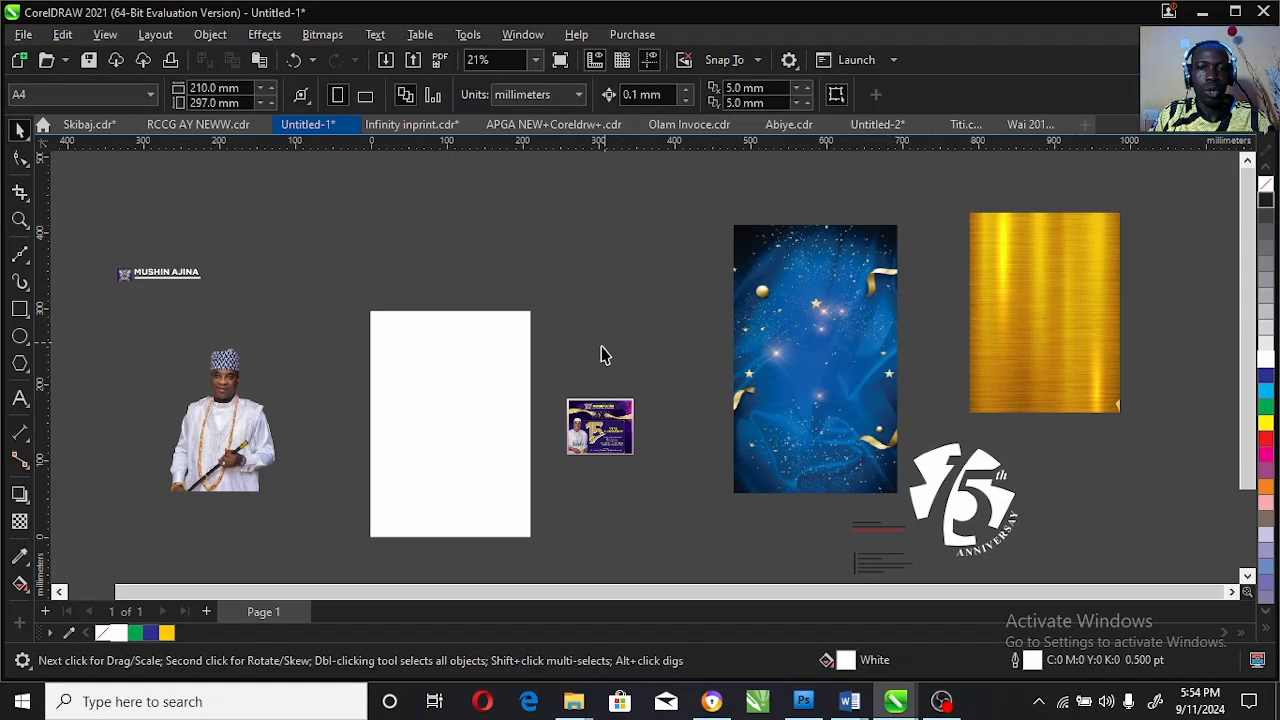
click(520, 390)
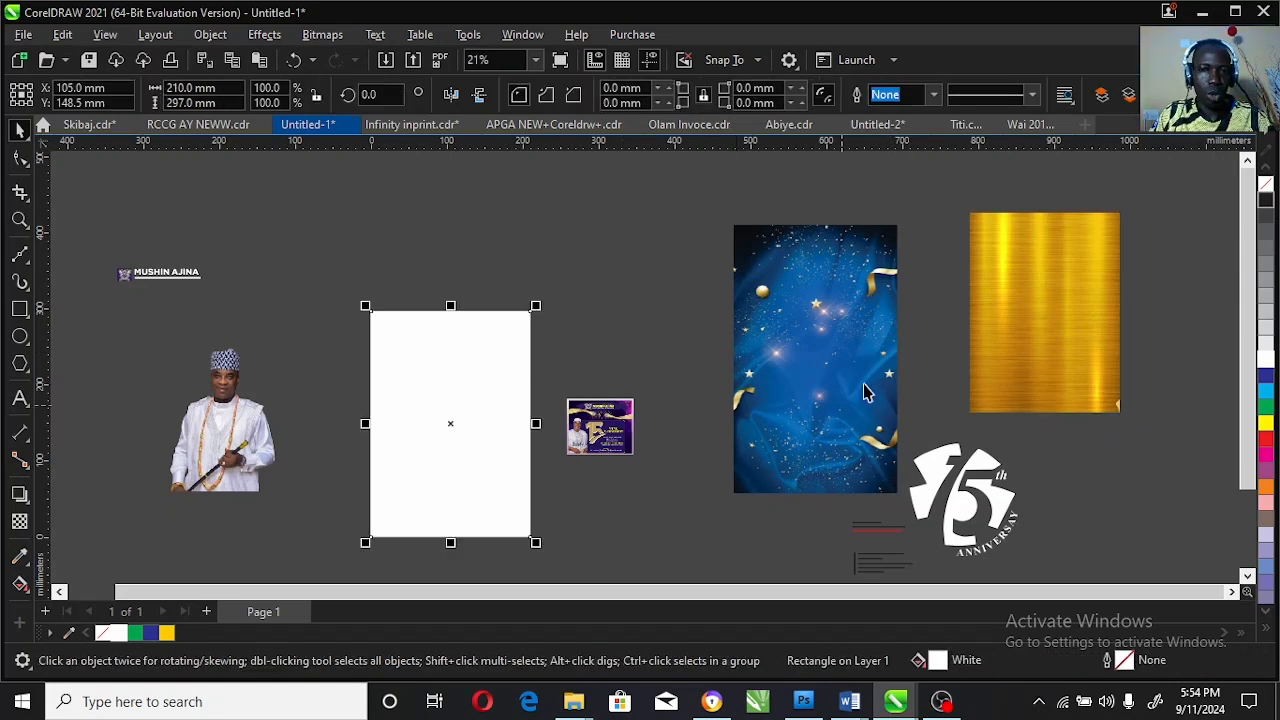
click(851, 274)
drag(846, 263, 478, 346)
click(525, 406)
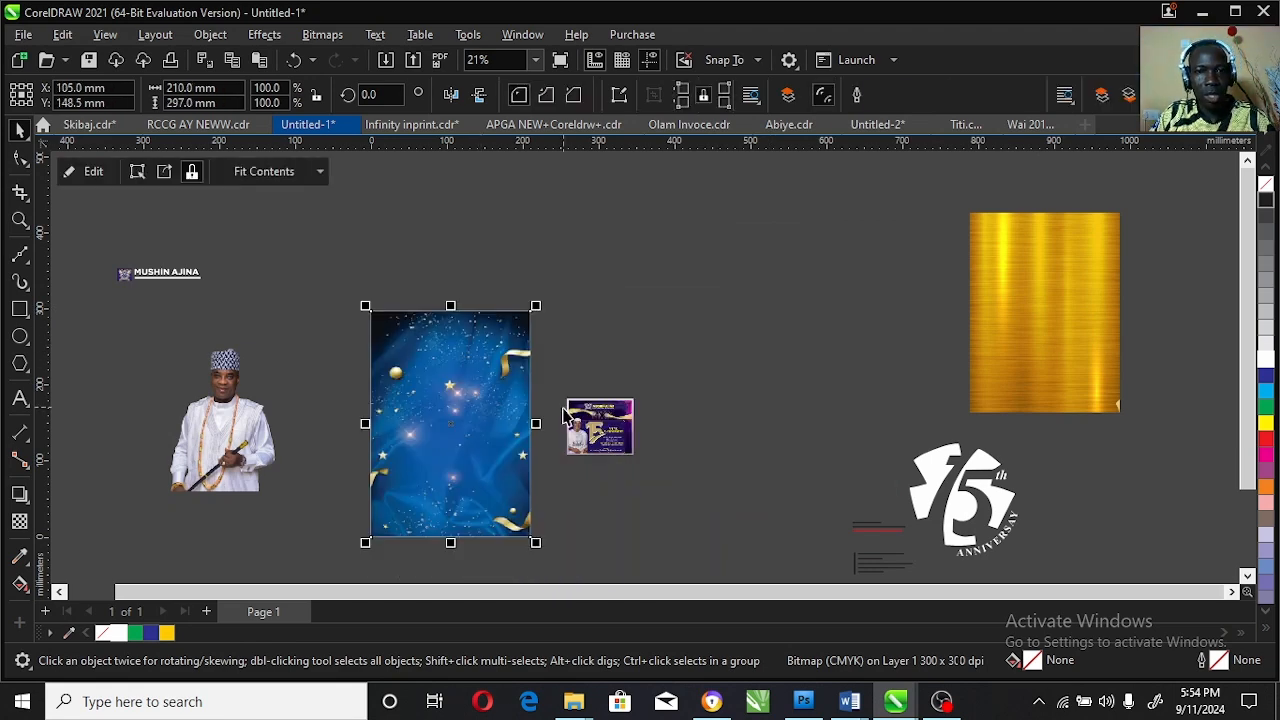
click(675, 352)
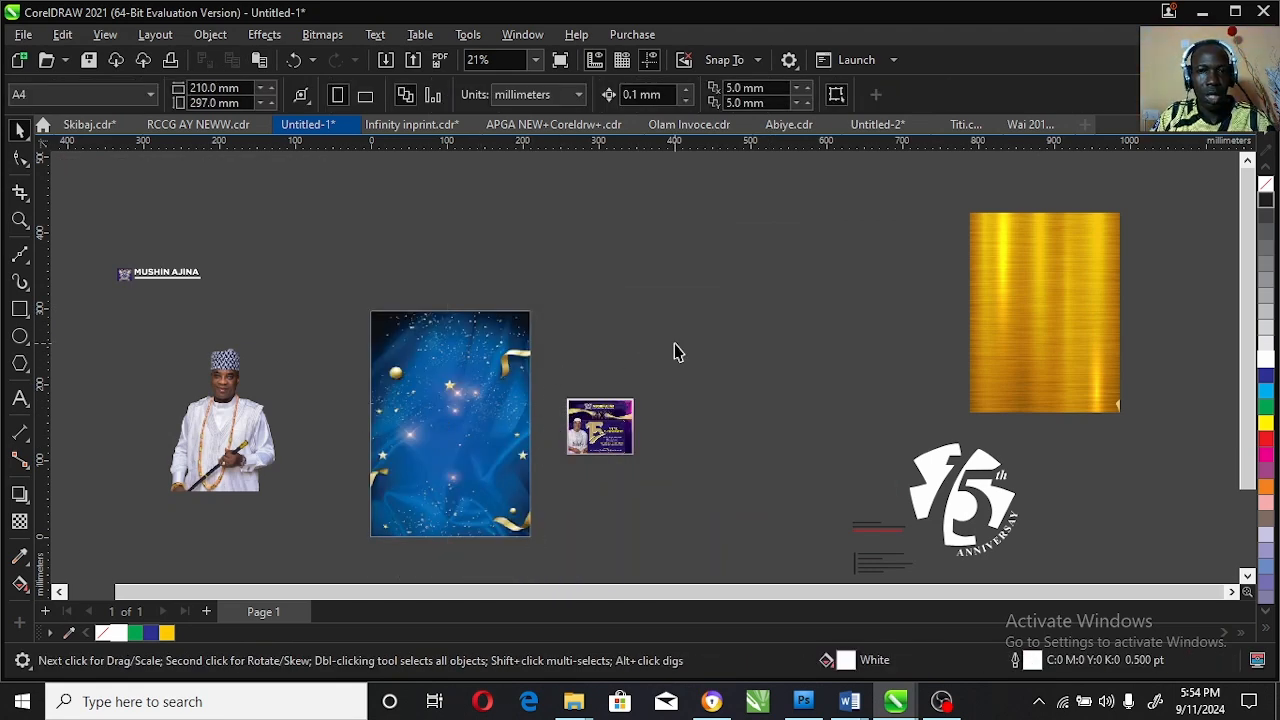
Step: PowerClip the portrait photo inside the page rectangle so it sits at the lower centre of the background
click(420, 383)
key(shift+F2)
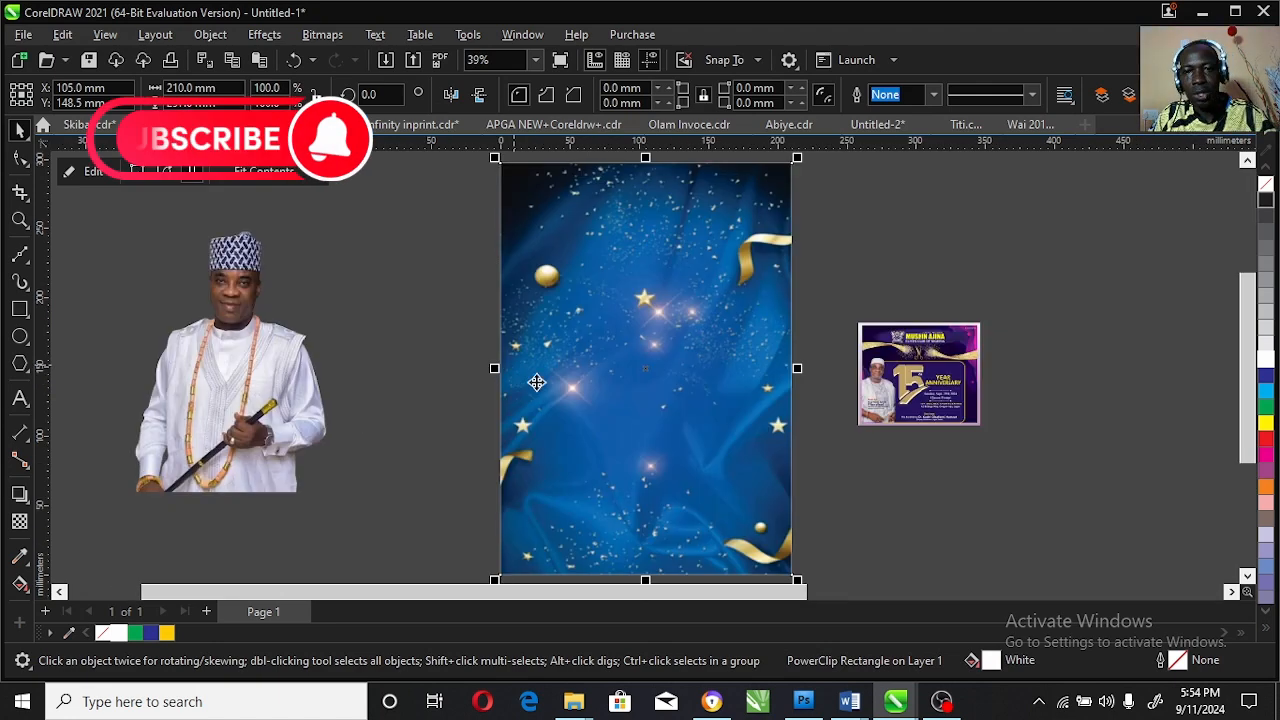
click(1058, 365)
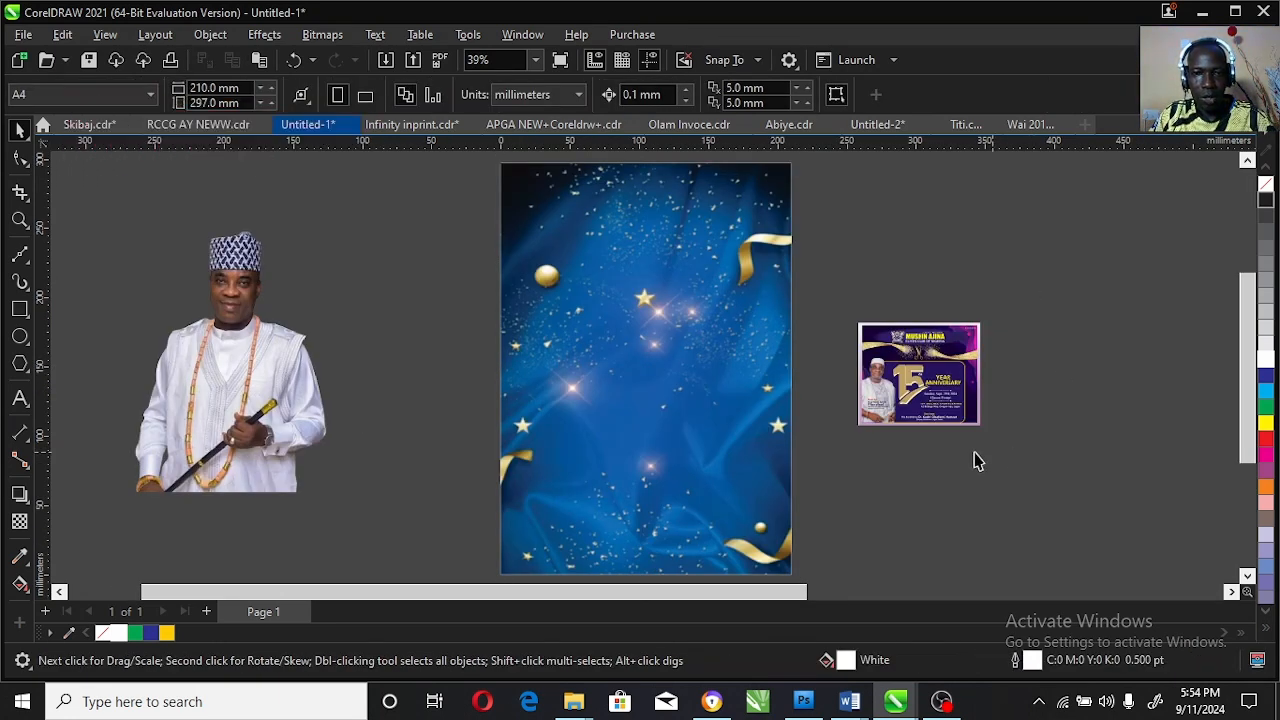
click(230, 388)
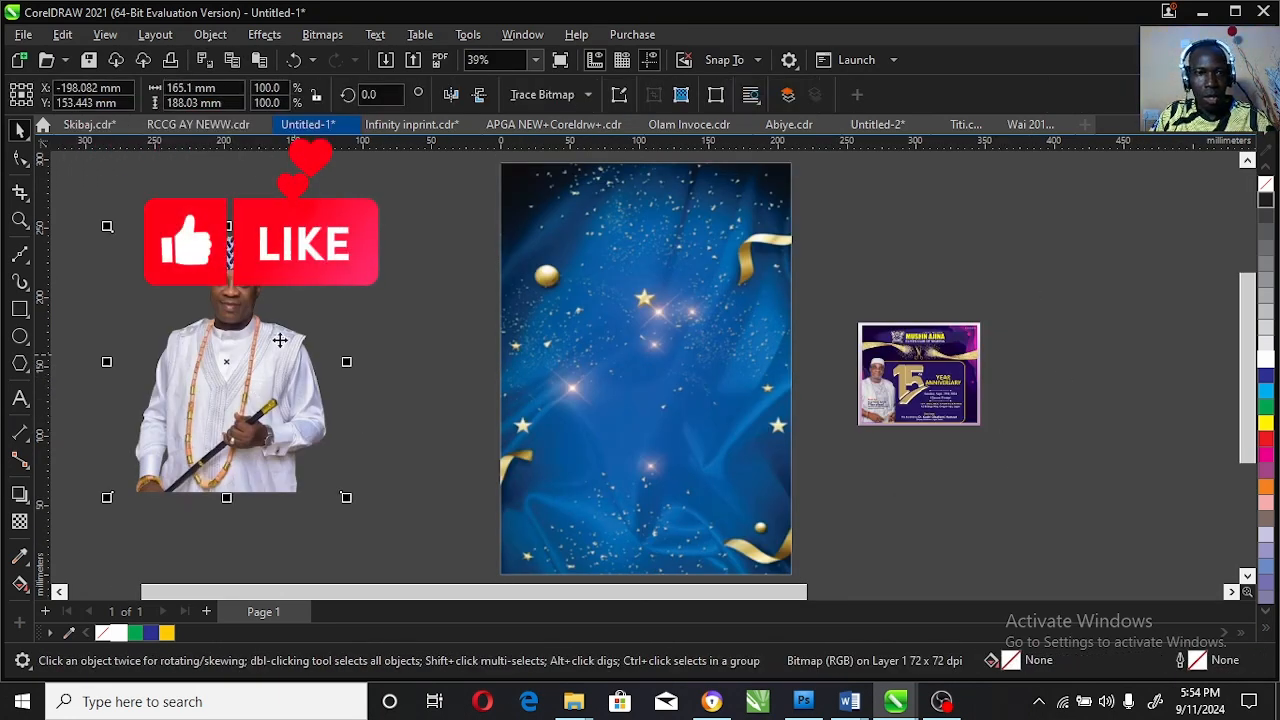
drag(253, 333, 697, 482)
click(743, 534)
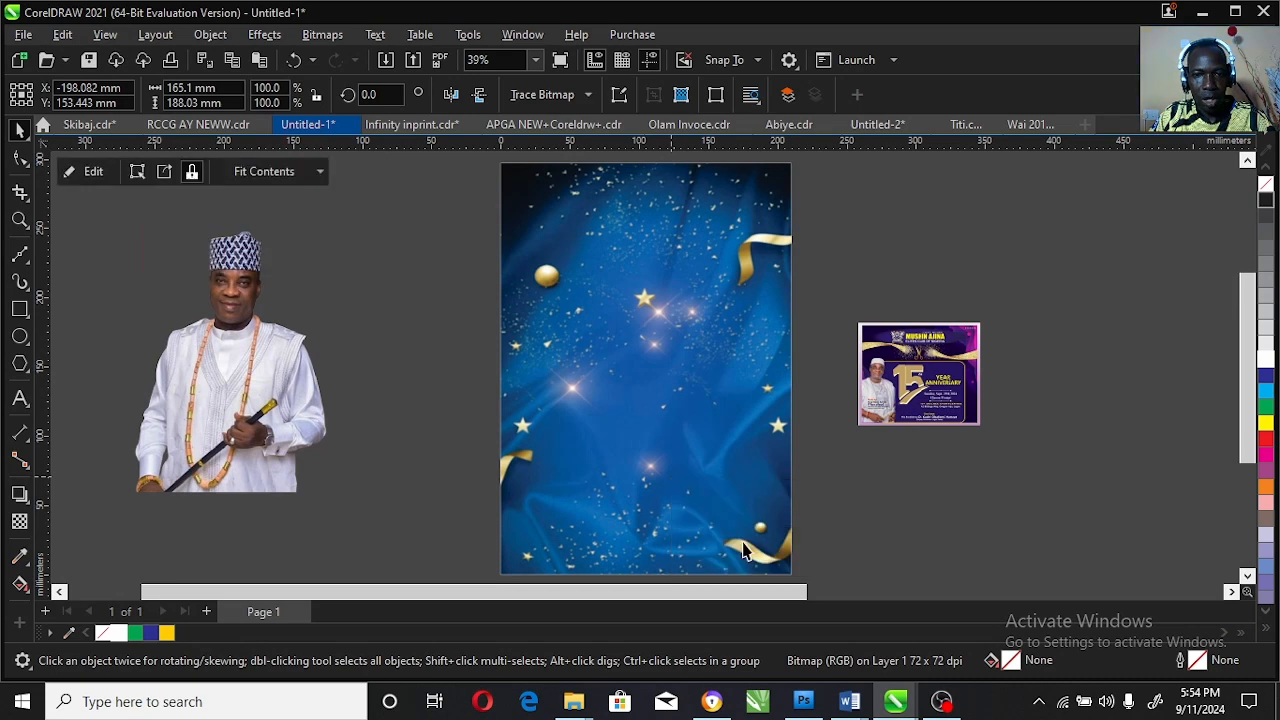
click(809, 309)
Step: Move the MUSHIN AJINA logo group onto the design, centred near the page's upper edge
click(20, 220)
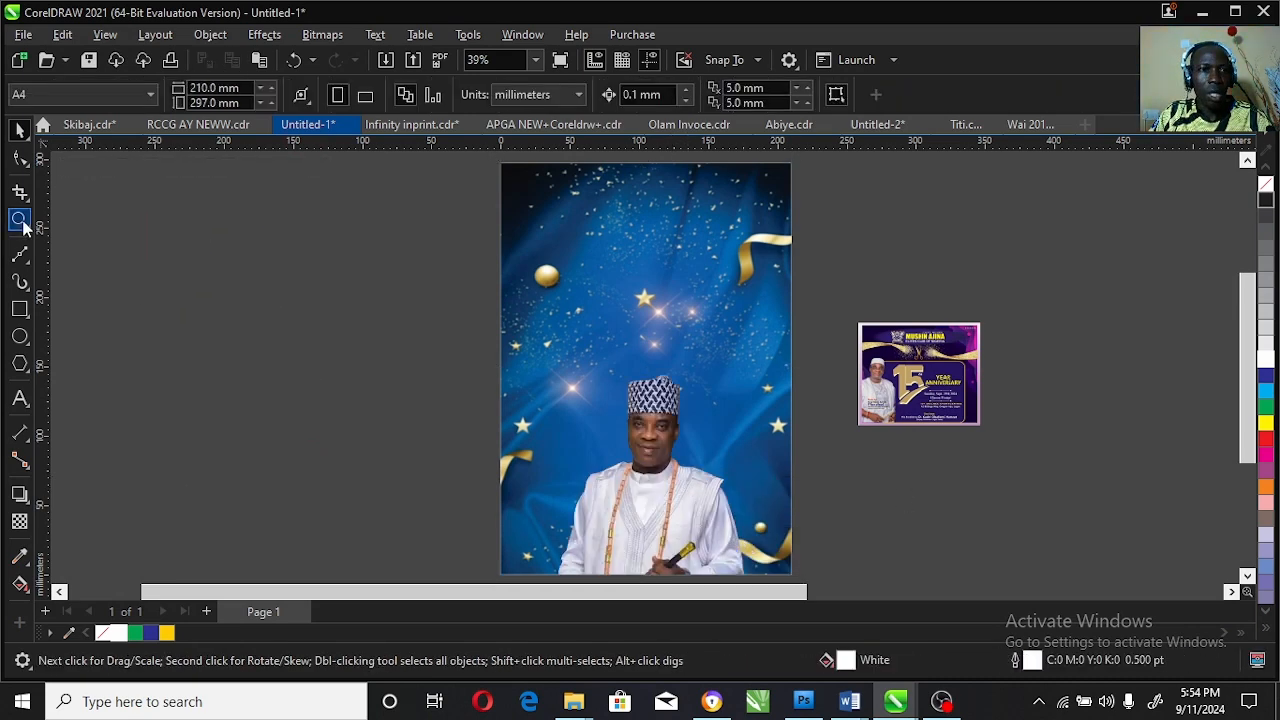
right_click(620, 311)
key(space)
drag(307, 199, 677, 285)
click(19, 222)
drag(537, 251, 771, 318)
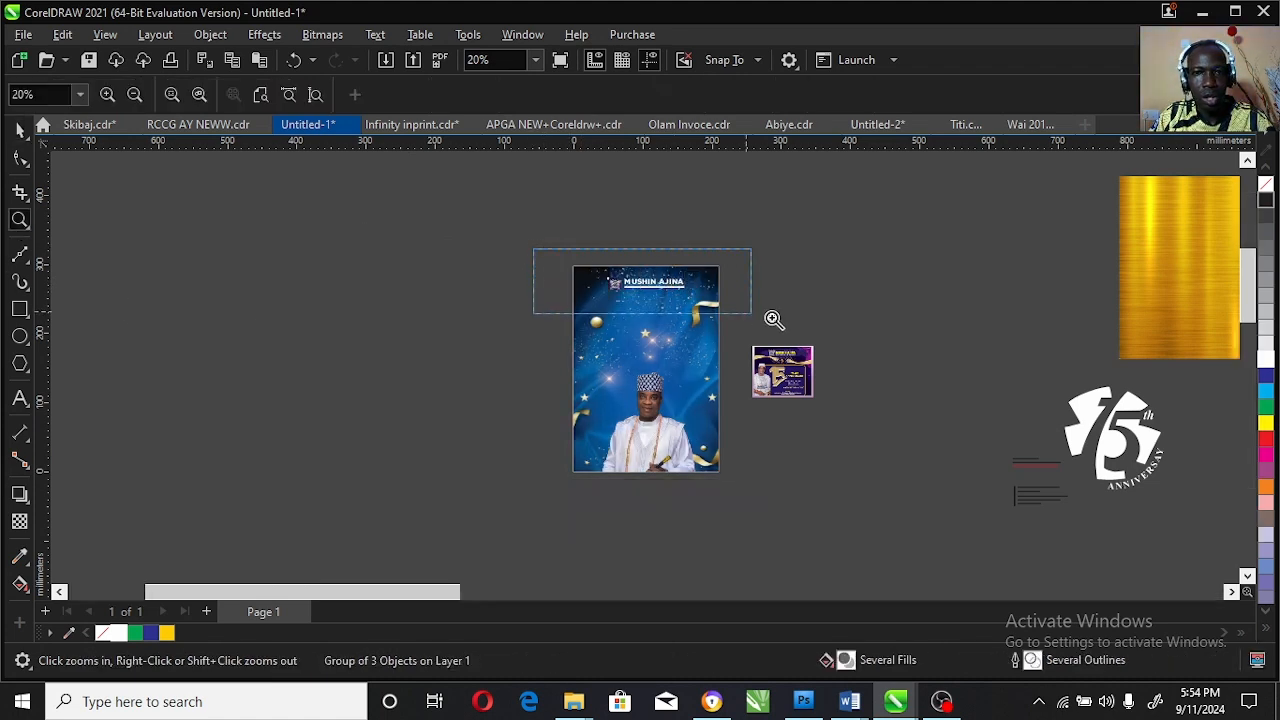
key(space)
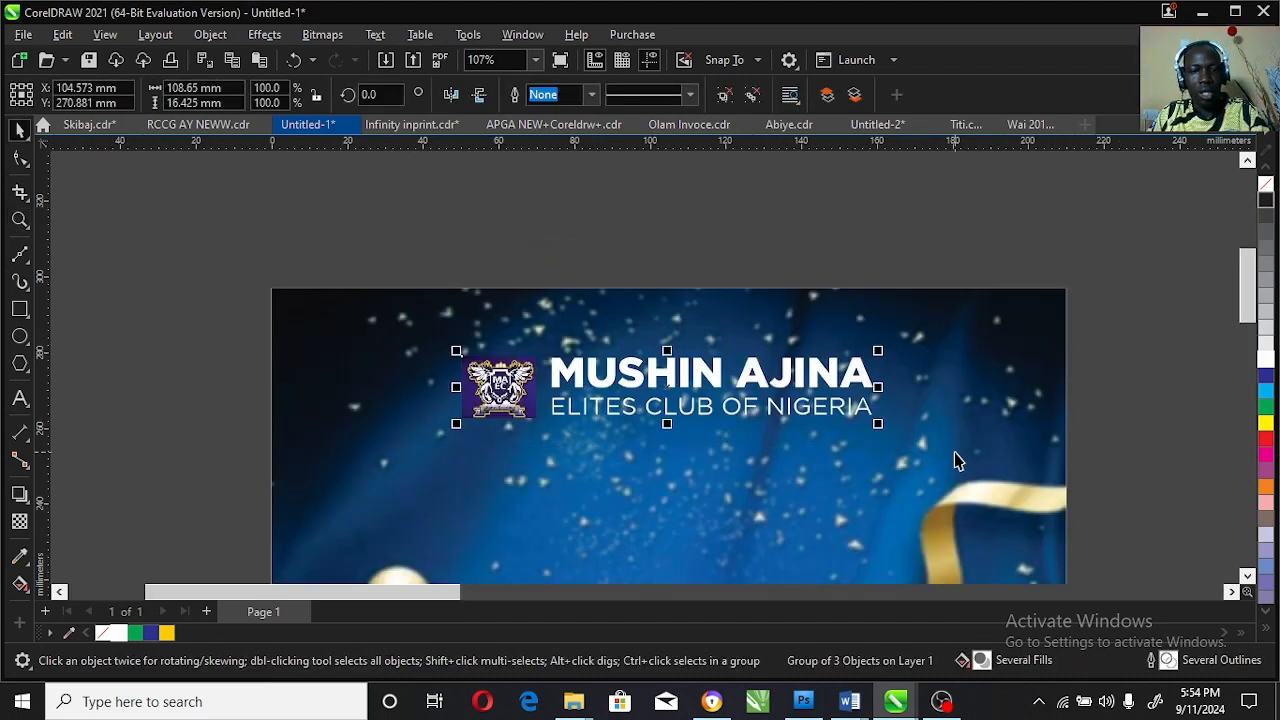
shift+click(1029, 376)
click(228, 310)
Step: Move the white 15th anniversary artwork onto the page, between the logo and the portrait
click(22, 221)
right_click(724, 420)
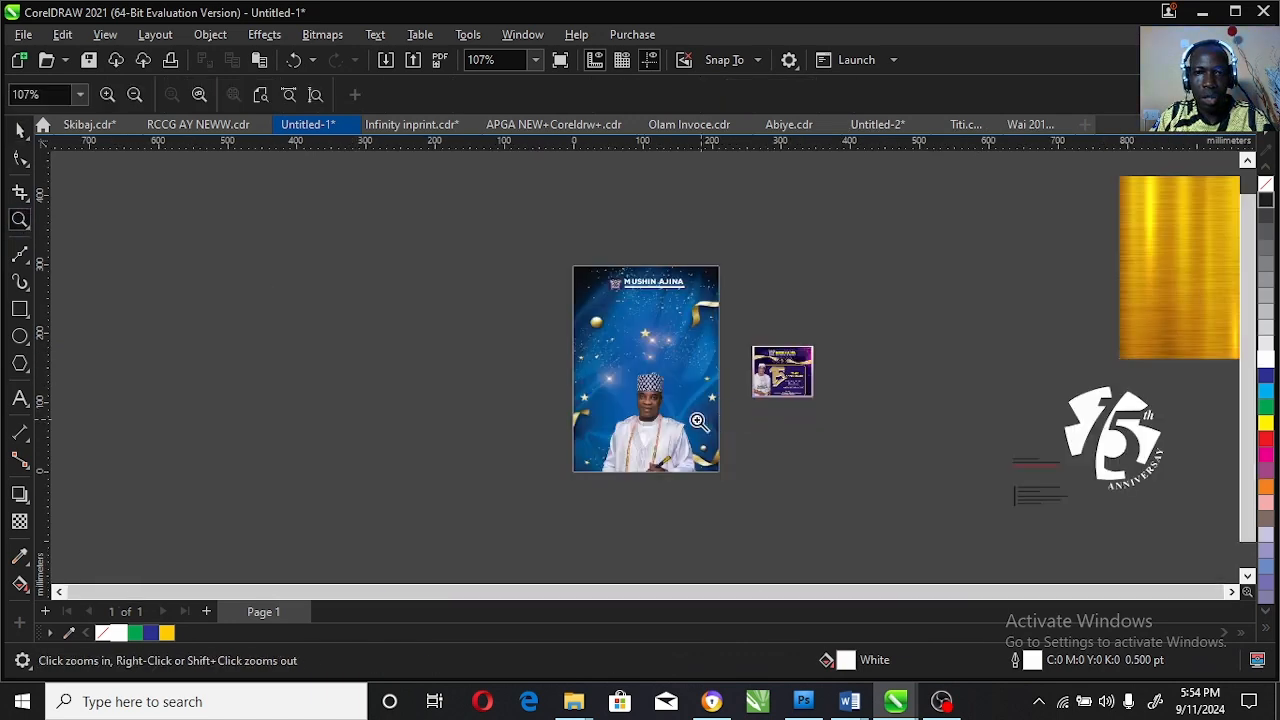
key(space)
drag(1058, 368, 1176, 502)
drag(1011, 437, 837, 414)
Step: Compare the reference flyer's anniversary details with the 15th anniversary artwork placed on the page
click(20, 222)
drag(530, 288, 880, 468)
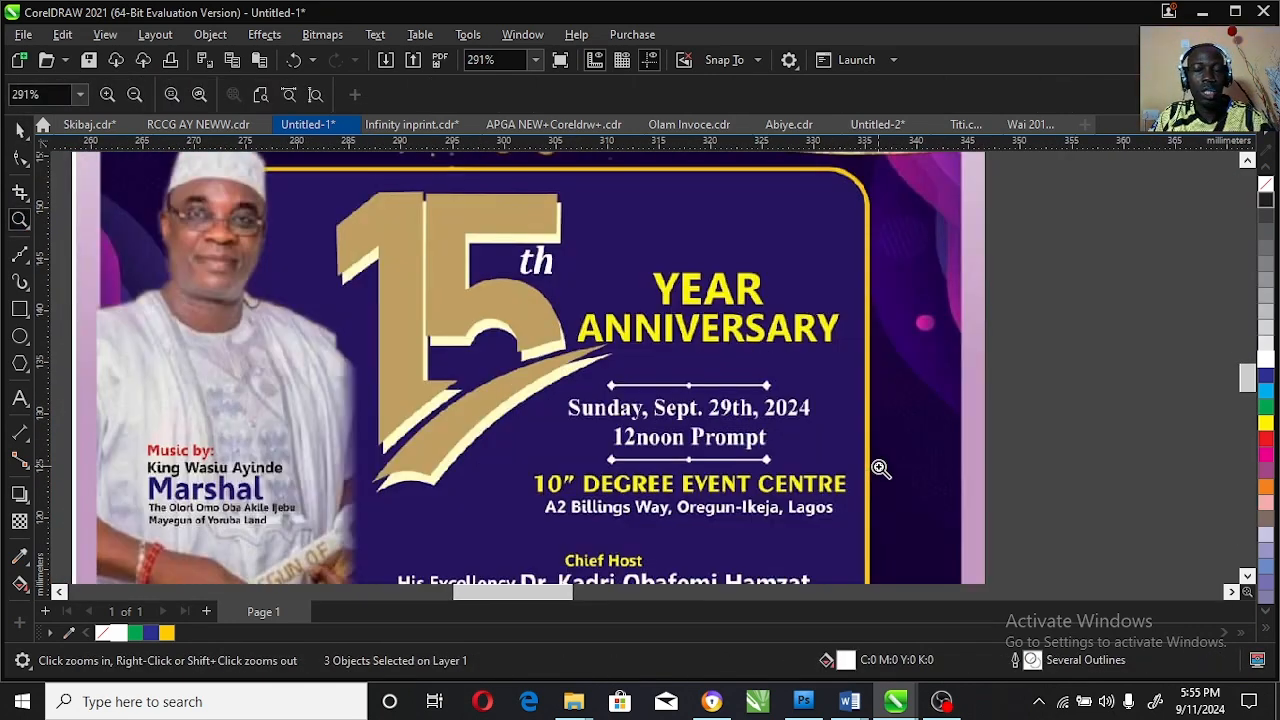
right_click(544, 326)
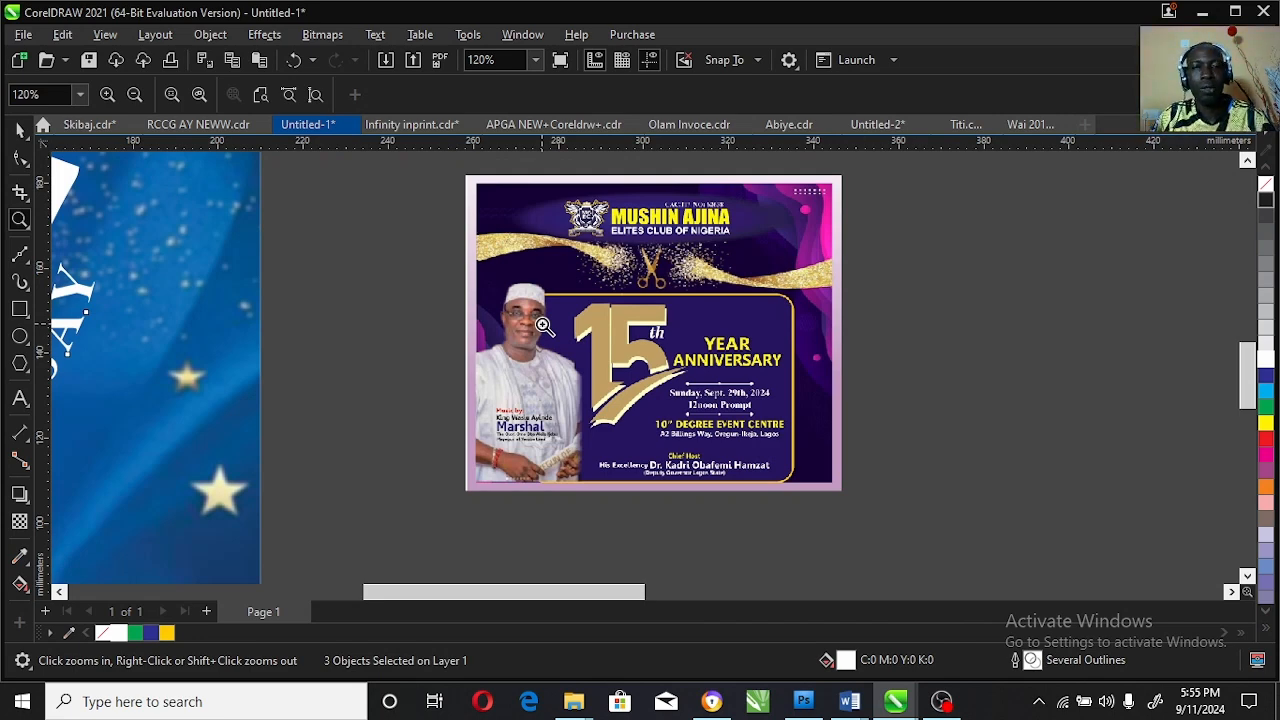
right_click(469, 305)
drag(516, 274, 760, 460)
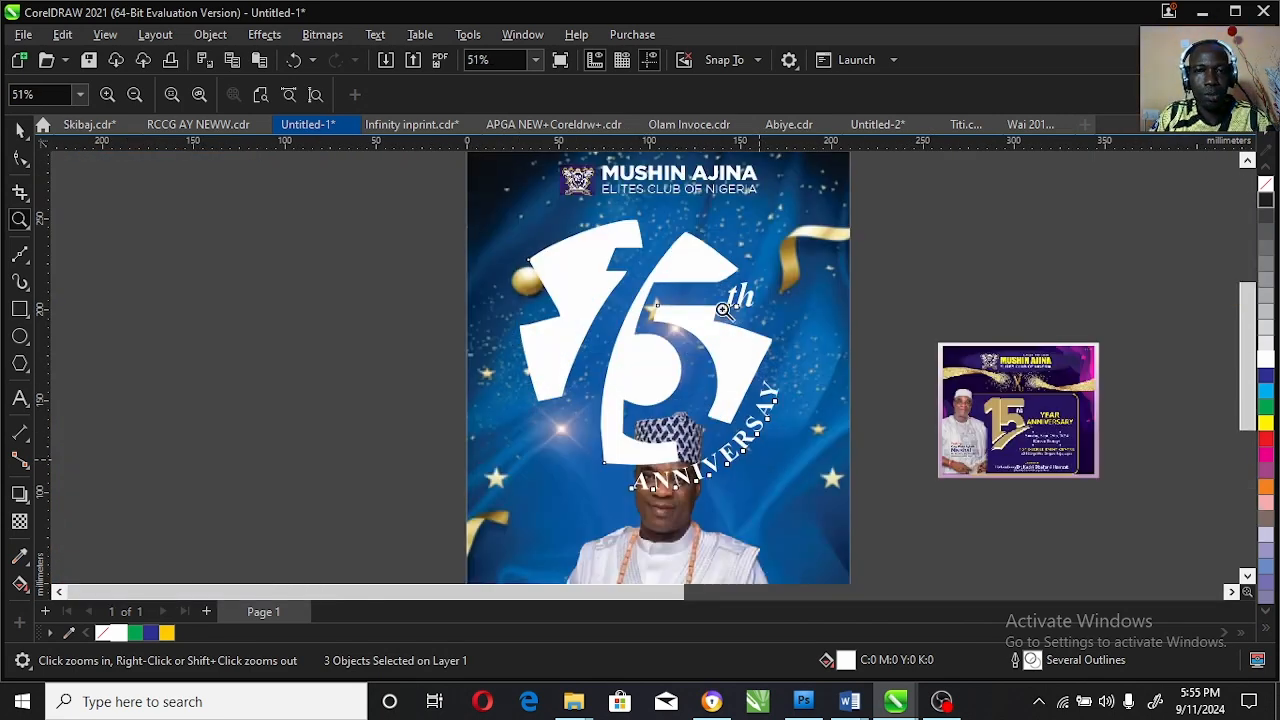
right_click(778, 409)
Step: Cut the 15th anniversary artwork and paste it into the contents of the background PowerClip
key(space)
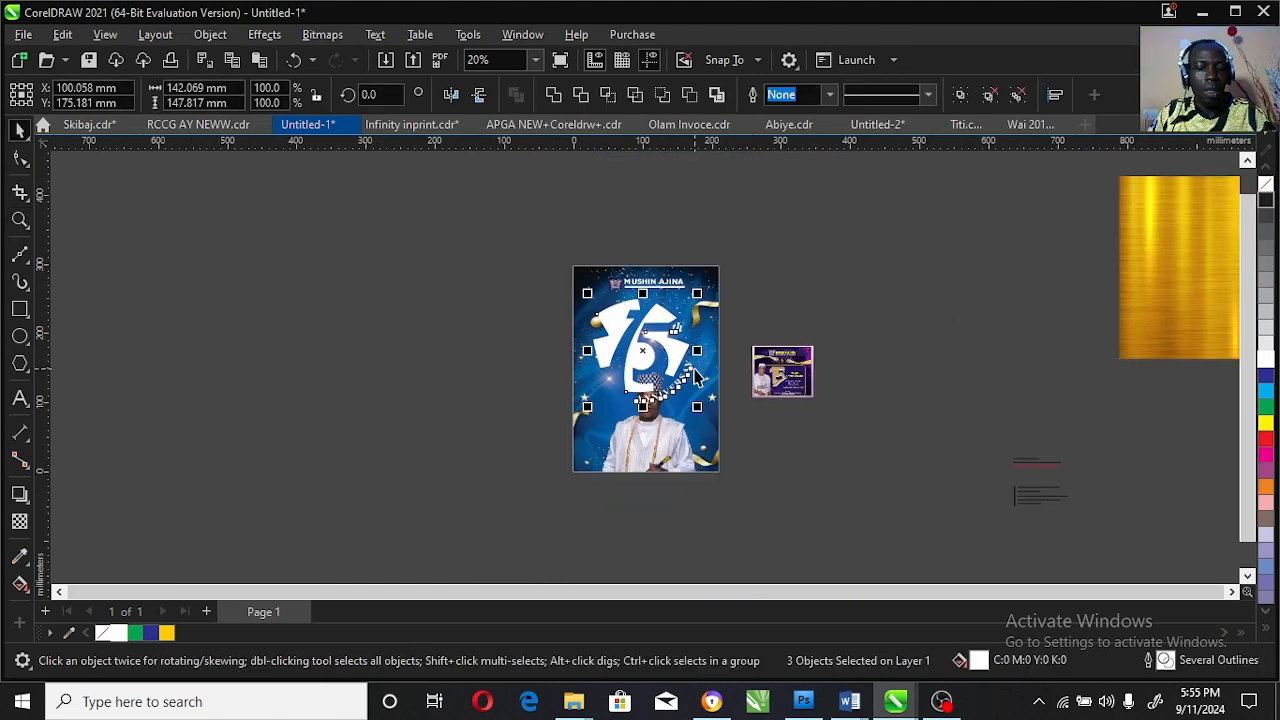
key(ctrl+x)
ctrl+click(588, 374)
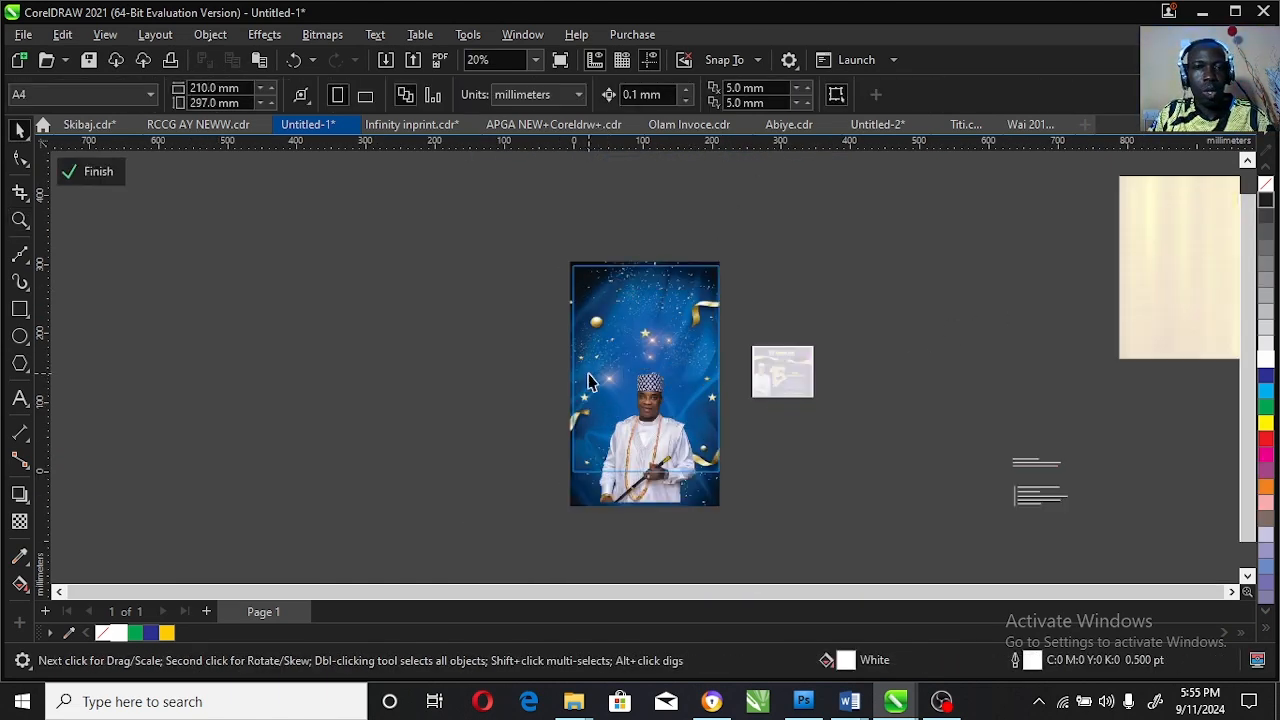
key(ctrl+v)
Step: Place the portrait in front of the anniversary artwork, towards the page's left edge, enlarge it to 111.3%, and finish editing the PowerClip
click(670, 456)
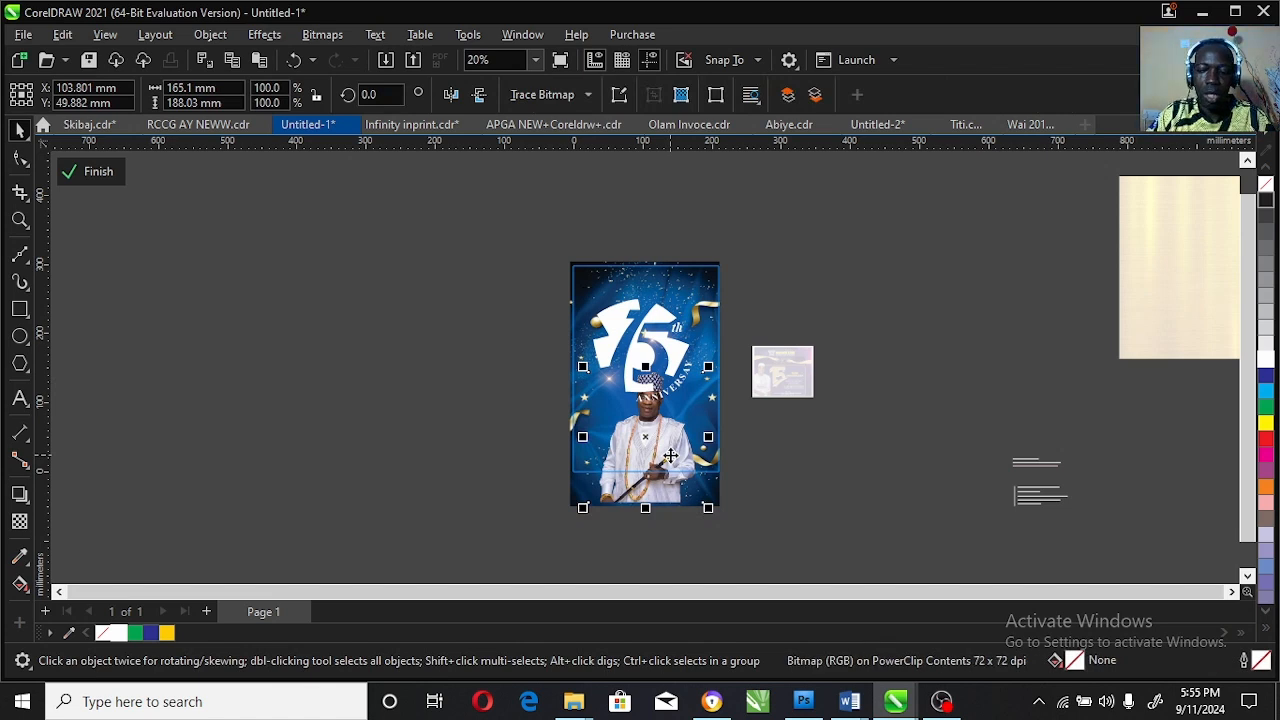
drag(670, 456, 631, 456)
drag(678, 366, 681, 351)
drag(634, 408, 622, 410)
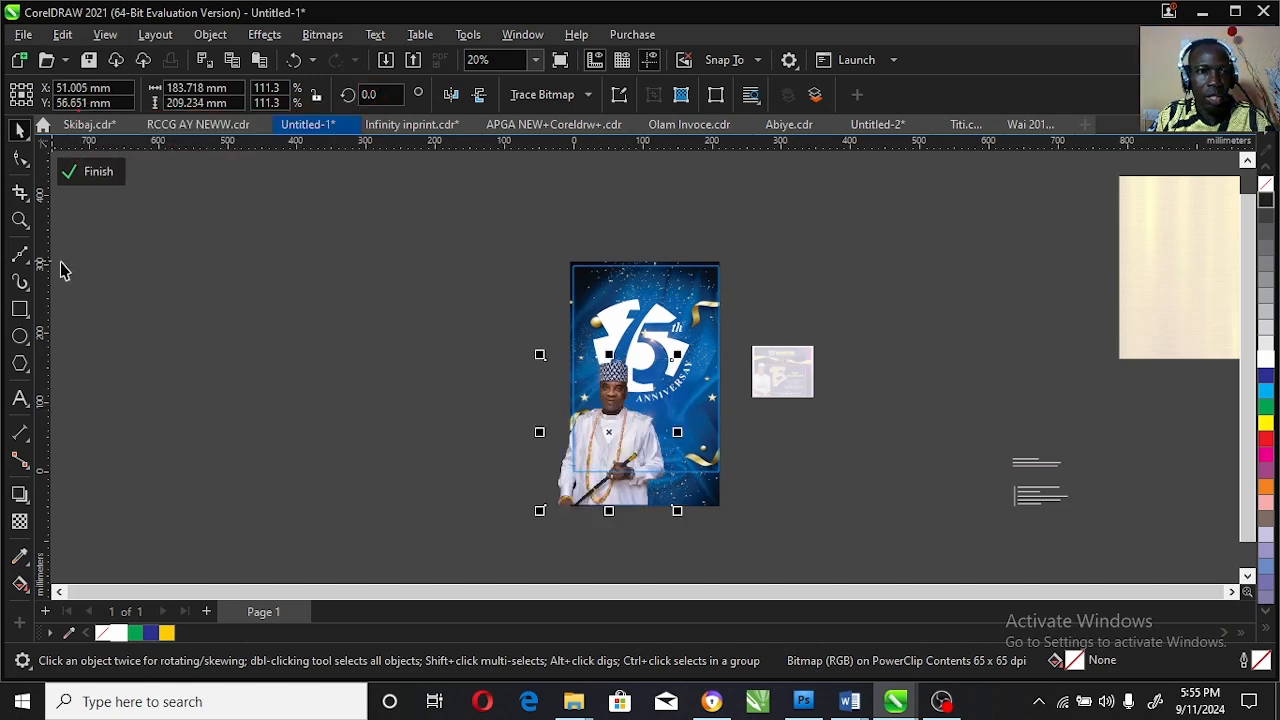
ctrl+click(842, 294)
Step: Move the gold texture image closer to the page
drag(1084, 433, 1084, 437)
double_click(1153, 272)
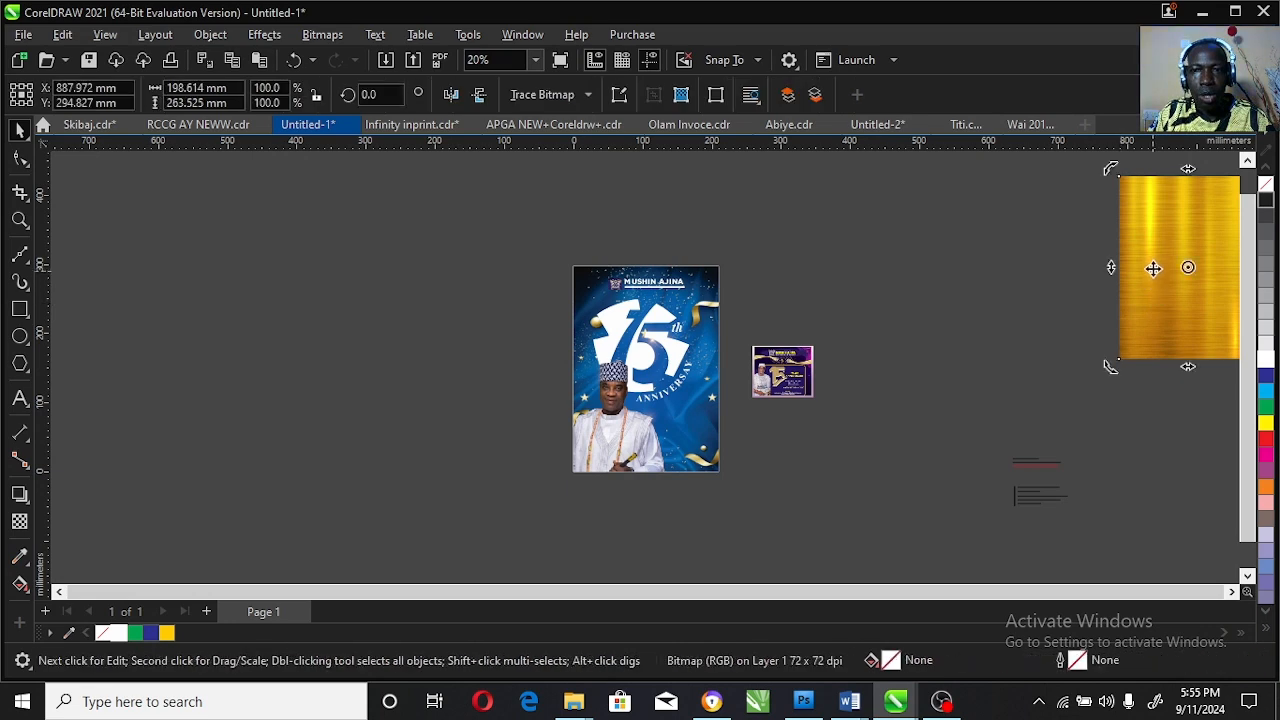
click(1157, 231)
drag(1157, 231, 1000, 277)
Step: Bring the gold texture into the background PowerClip's contents and PowerClip it inside the large 15 numerals
key(z)
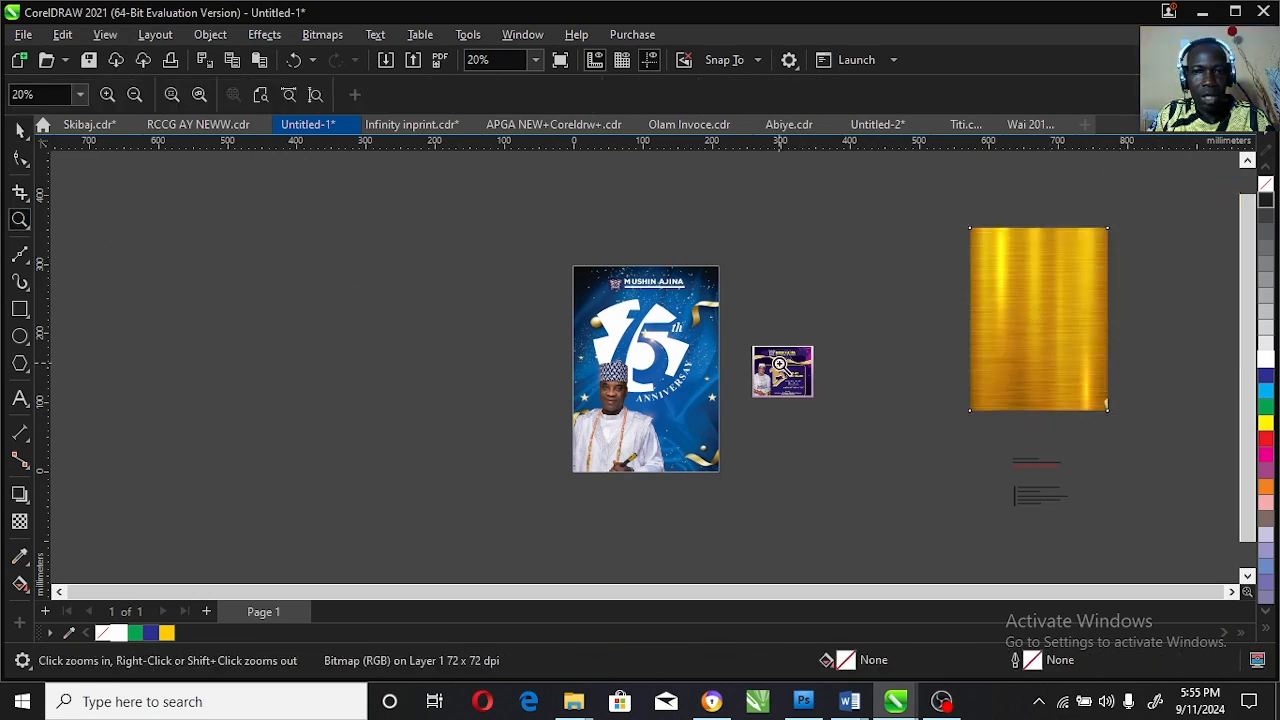
click(810, 392)
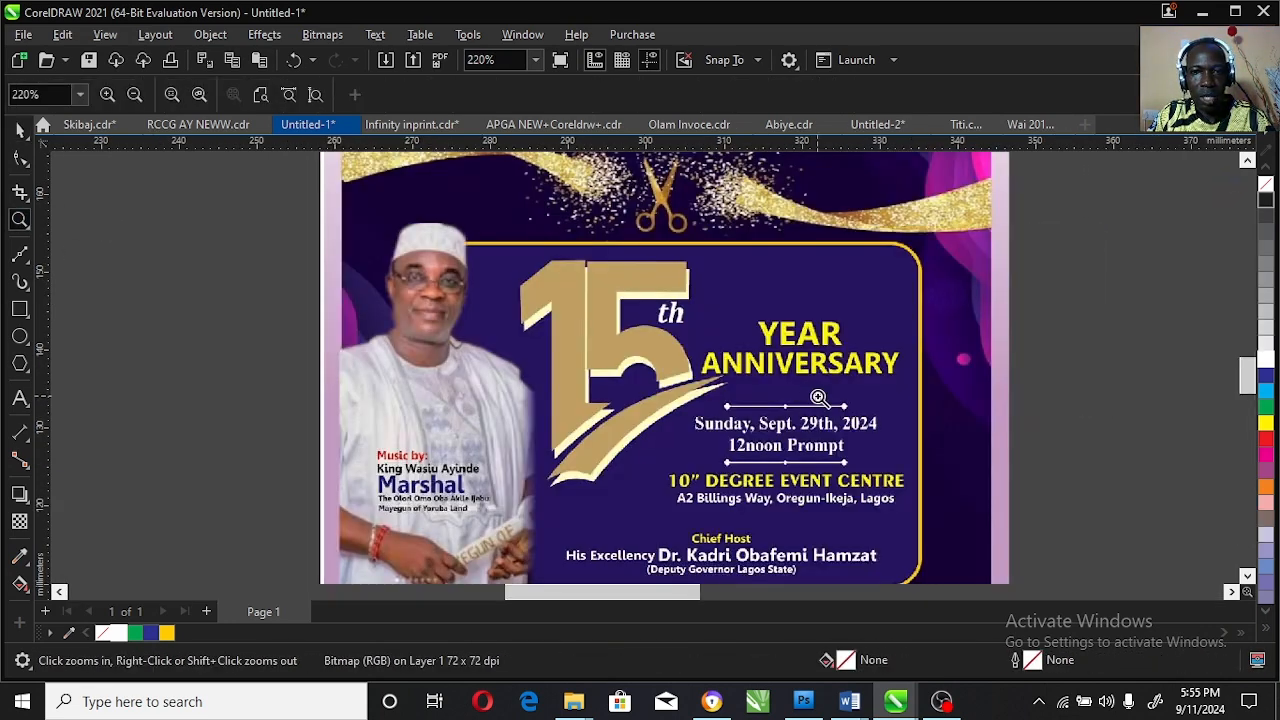
right_click(615, 325)
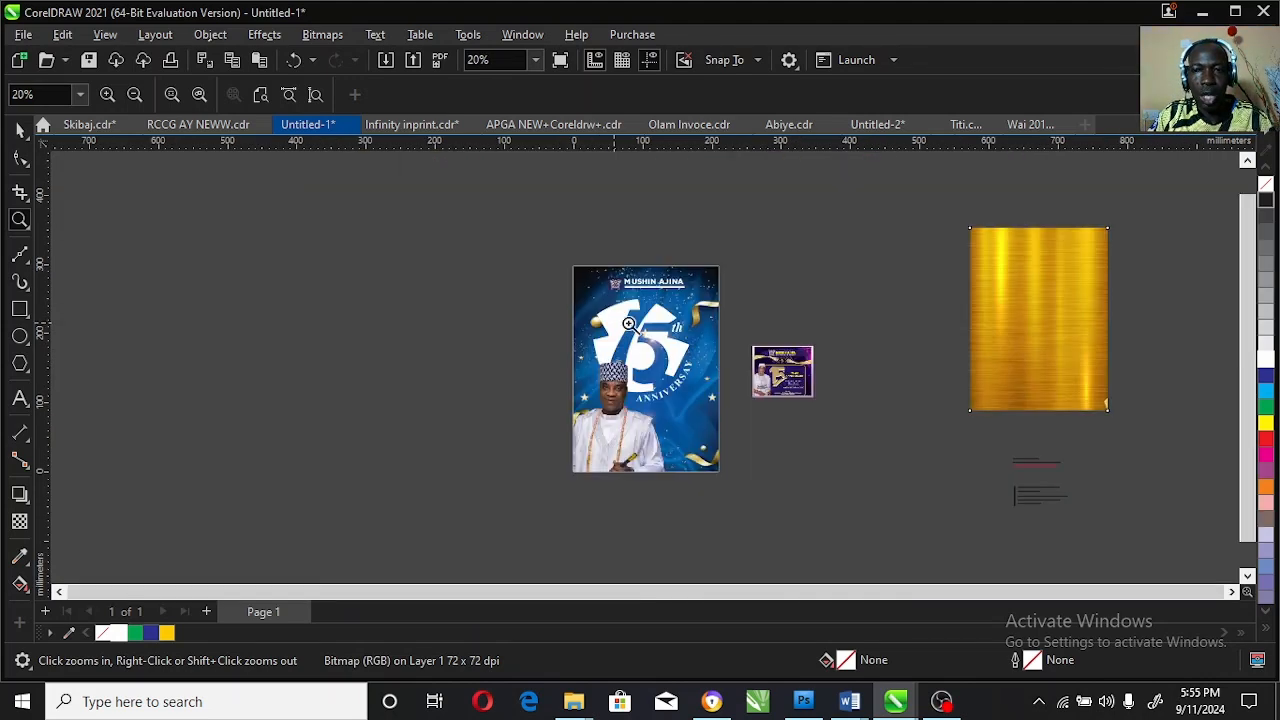
key(space)
drag(1036, 290, 604, 317)
click(715, 377)
double_click(651, 322)
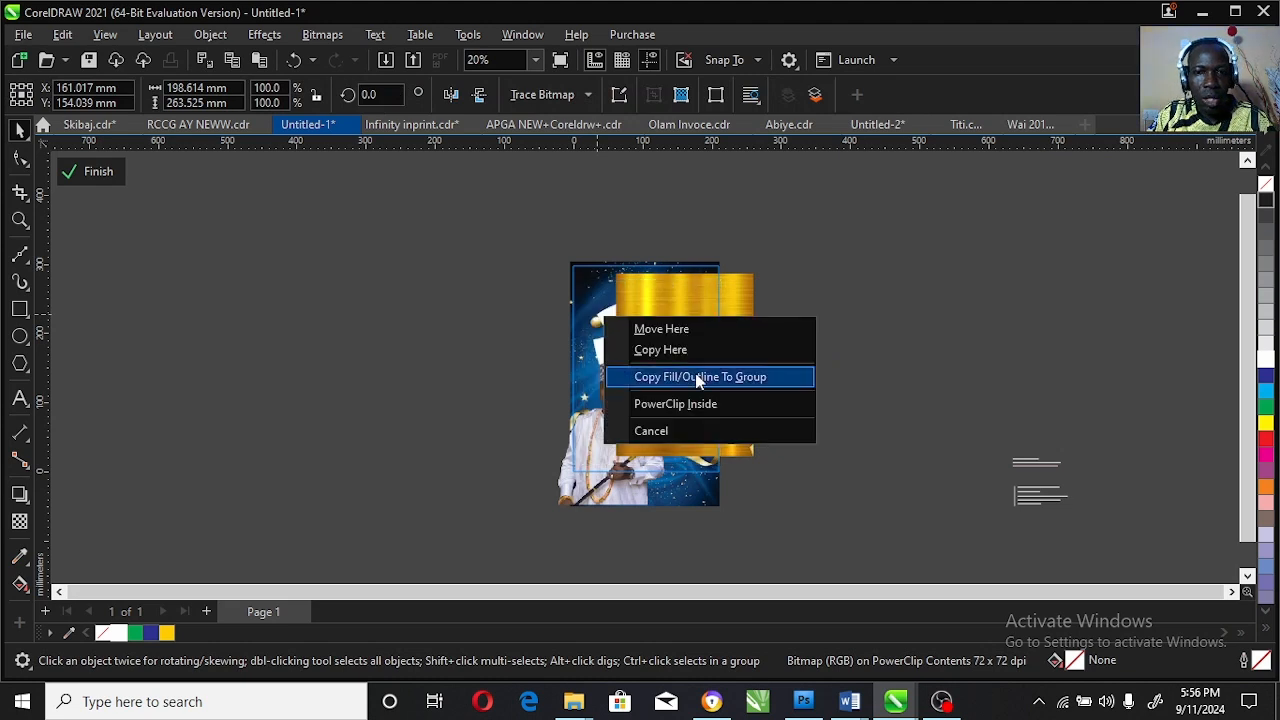
click(703, 404)
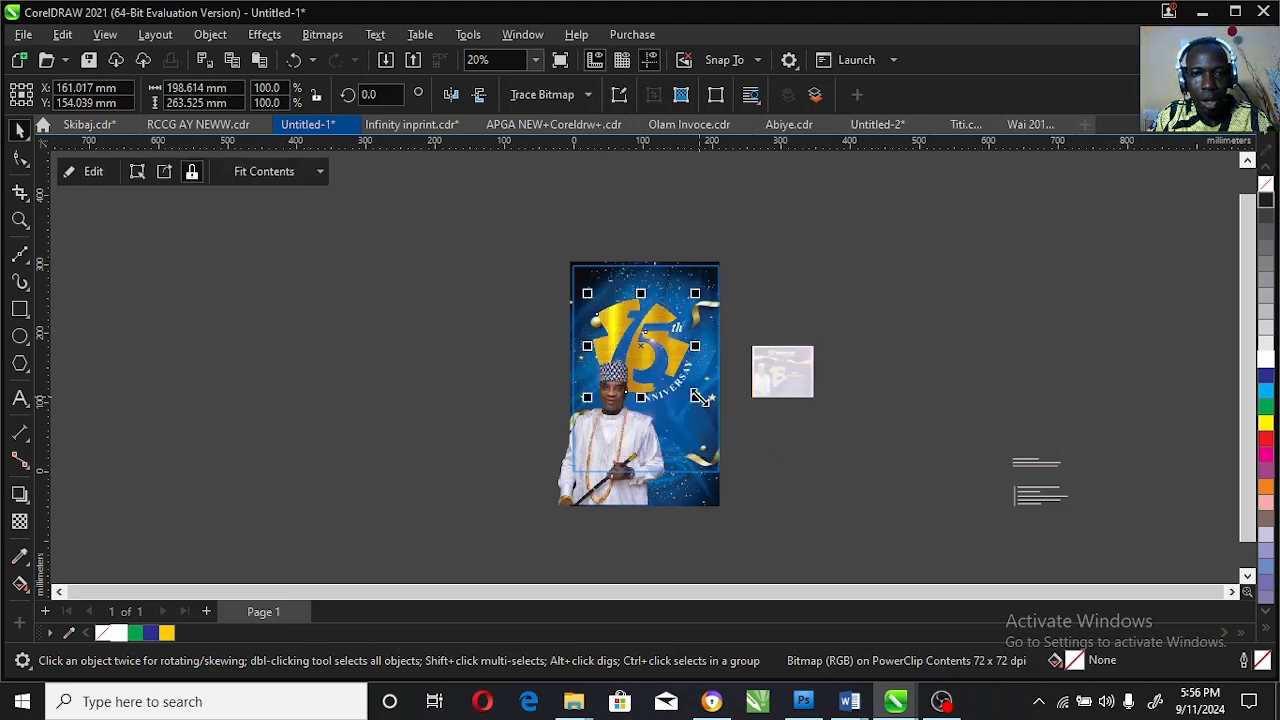
key(Escape)
Step: Edit the numerals' PowerClip contents, scaling the gold texture to 72% and positioning it to cover the whole 15
click(14, 221)
drag(573, 277, 747, 431)
key(space)
click(688, 358)
double_click(688, 357)
drag(697, 361, 691, 342)
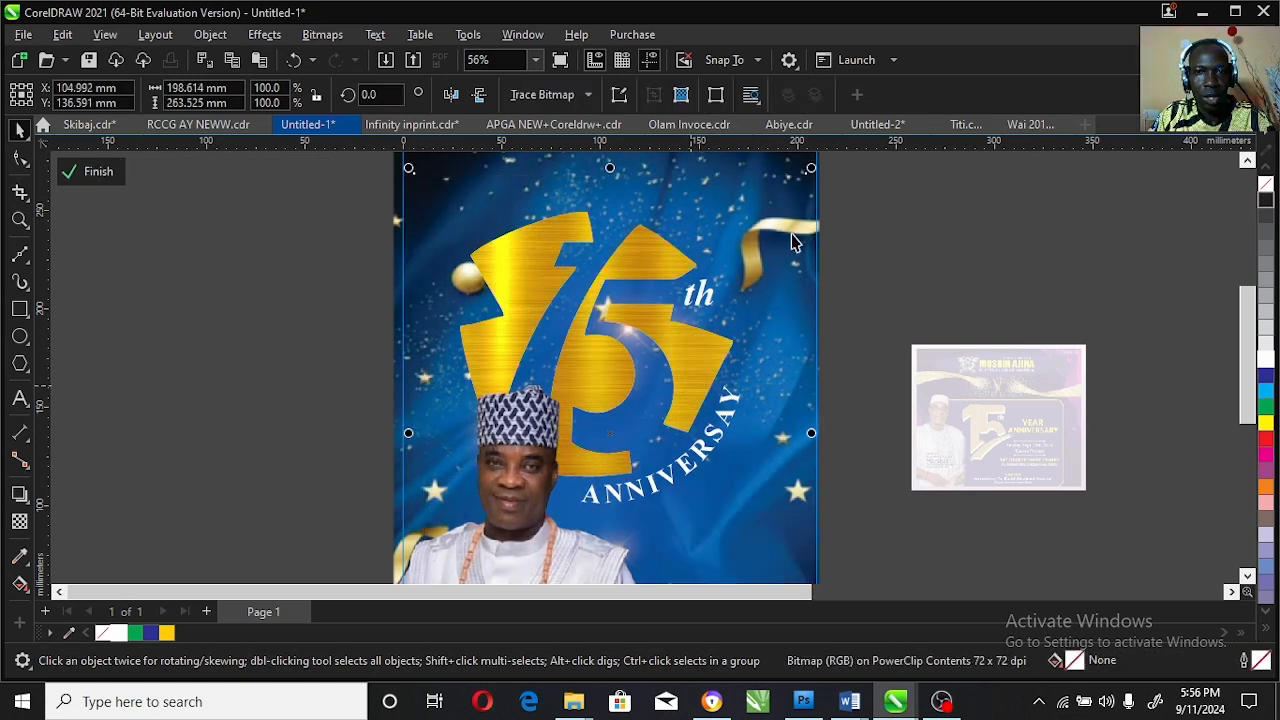
drag(810, 166, 756, 241)
mouse_move(705, 363)
mouse_down()
mouse_move(685, 289)
mouse_move(700, 350)
mouse_up()
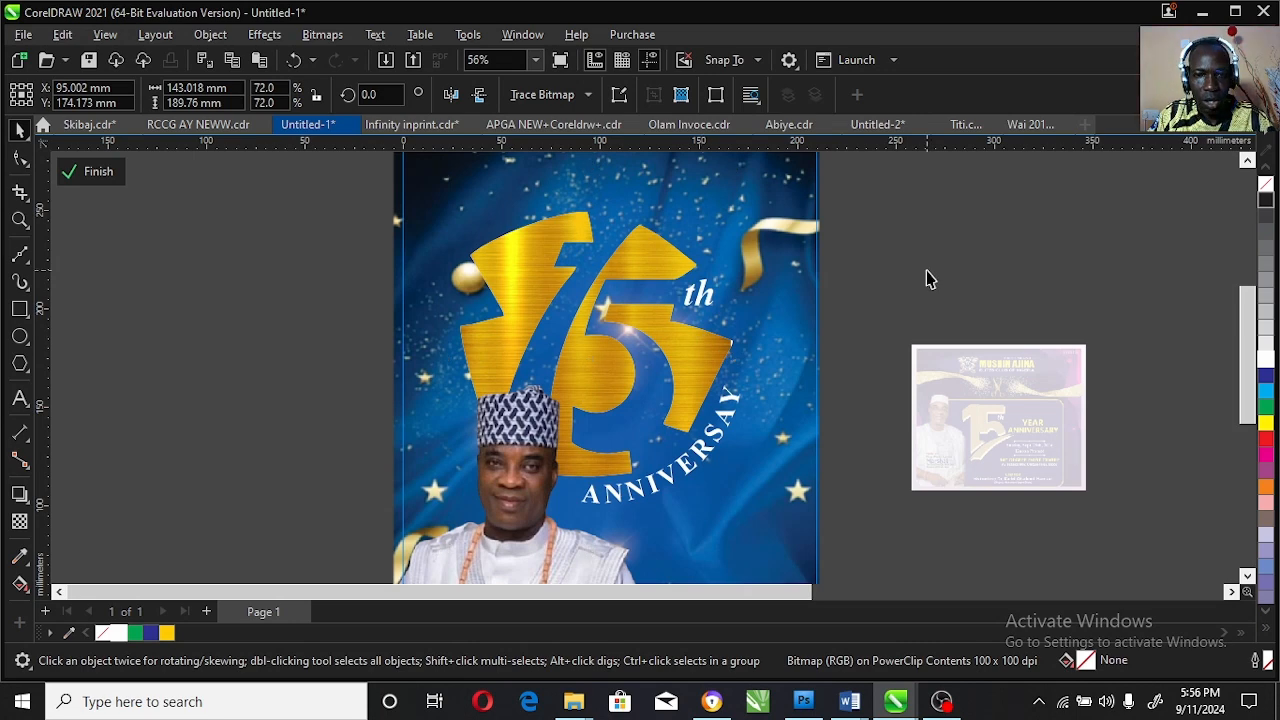
click(926, 270)
click(691, 346)
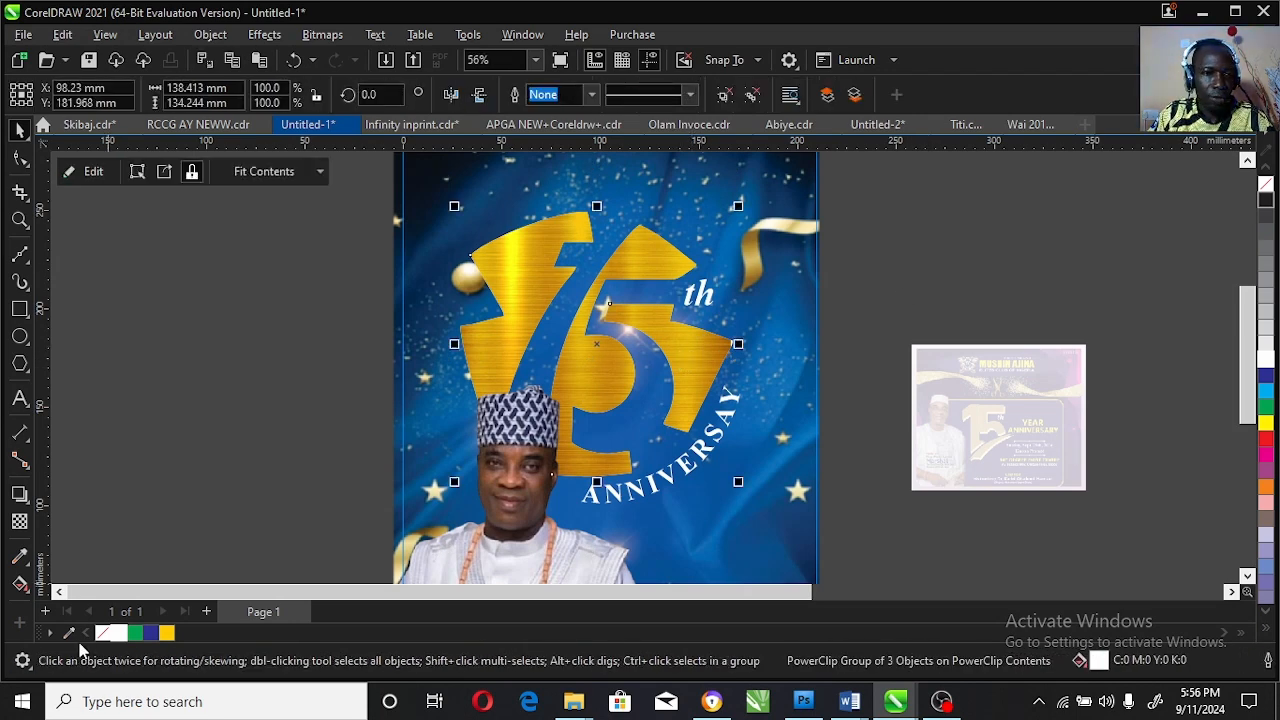
Step: Remove the fill colour behind the gold texture in the 15 numerals and cast a drop shadow down to the right from their centre
click(102, 631)
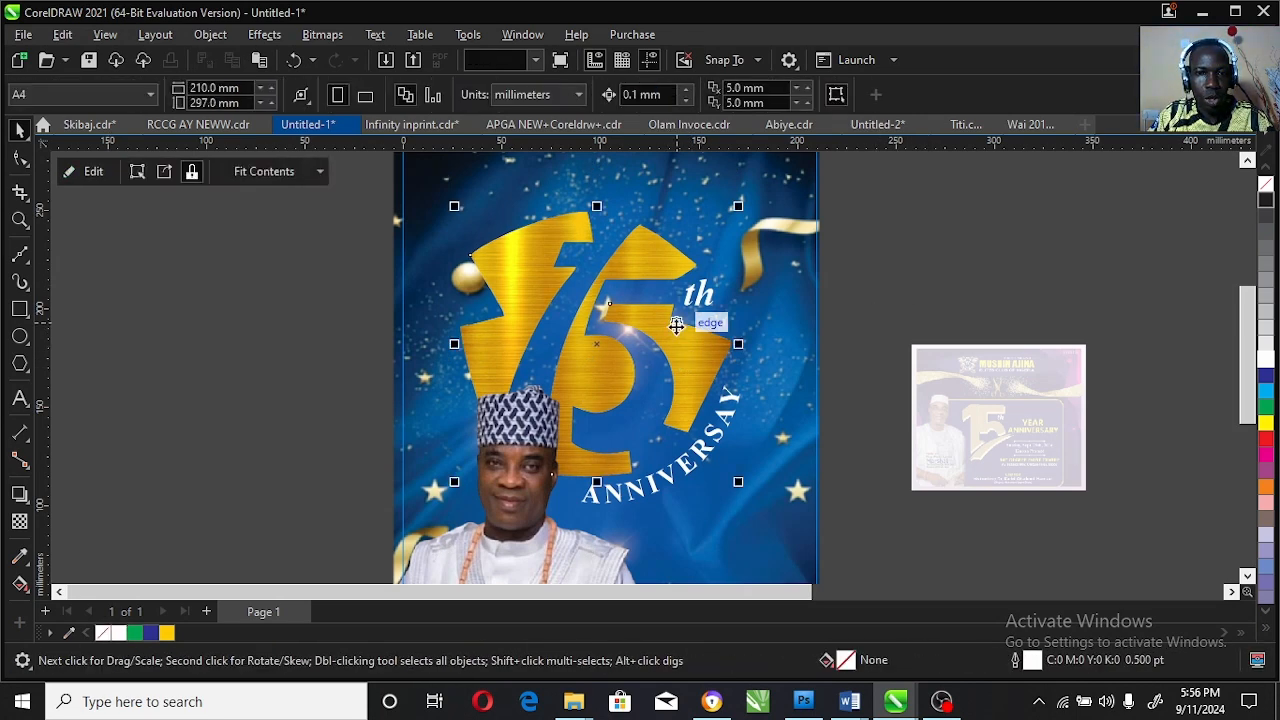
click(24, 494)
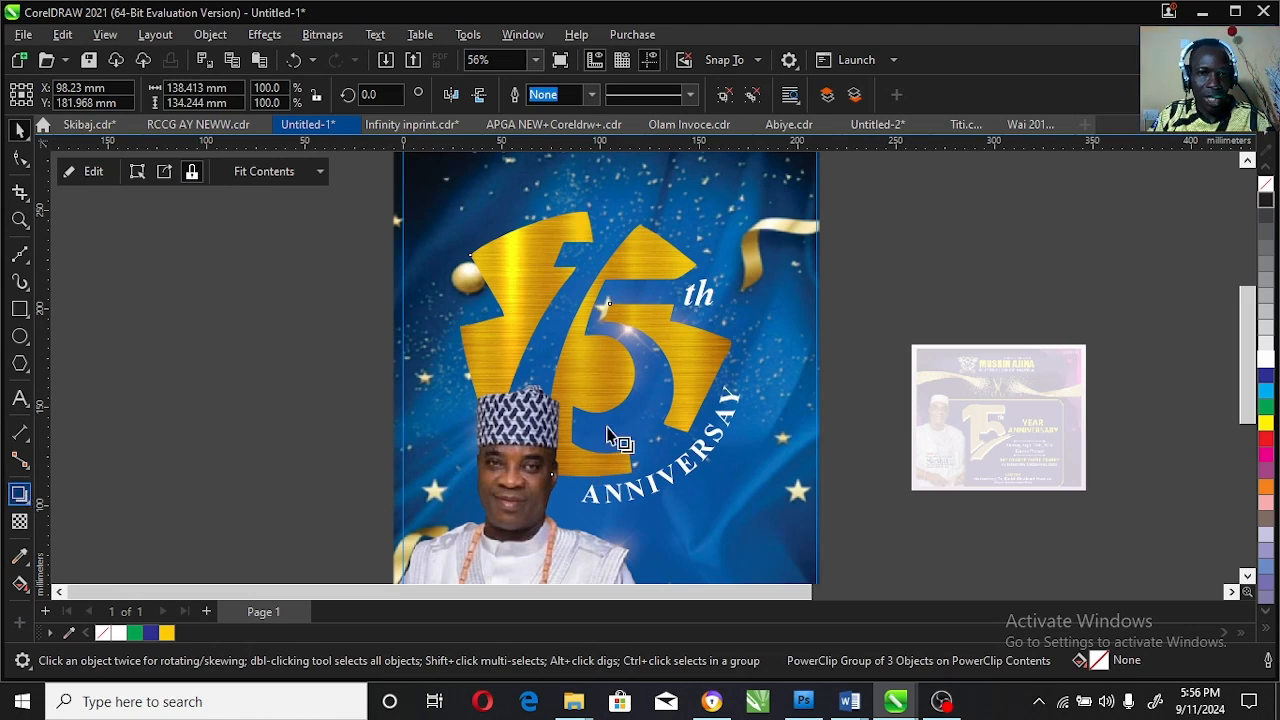
drag(597, 346, 677, 488)
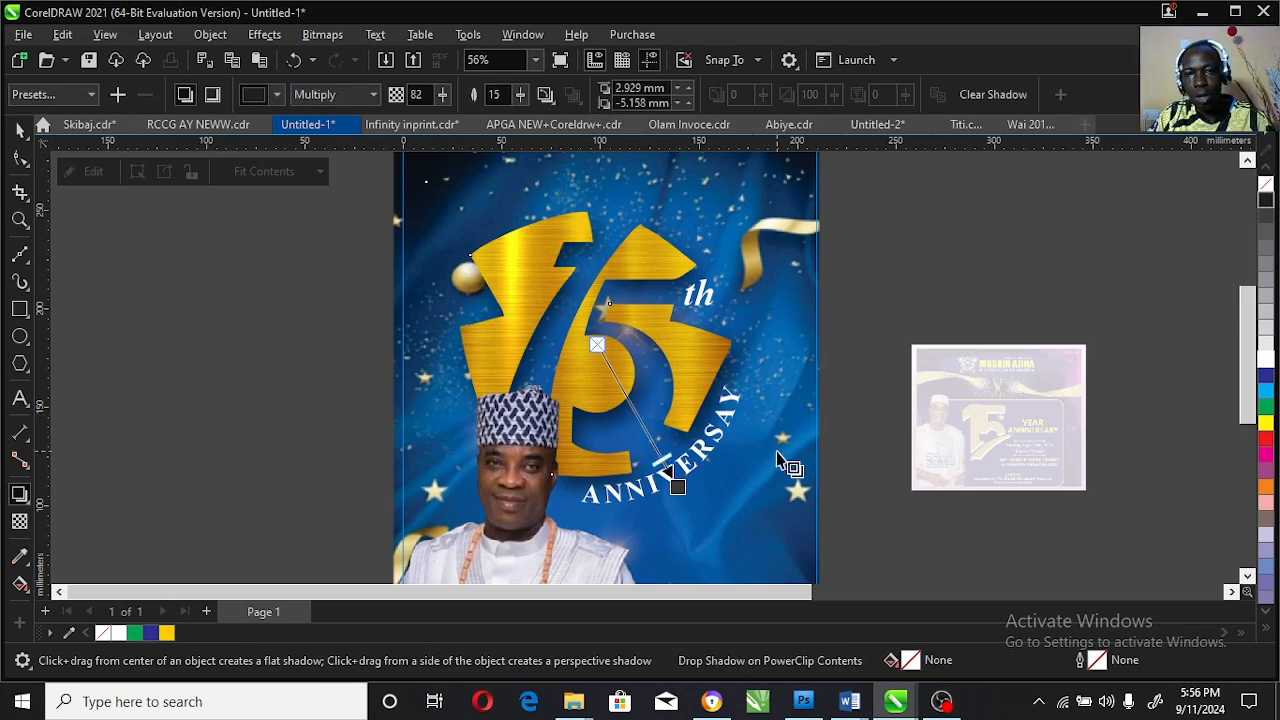
key(space)
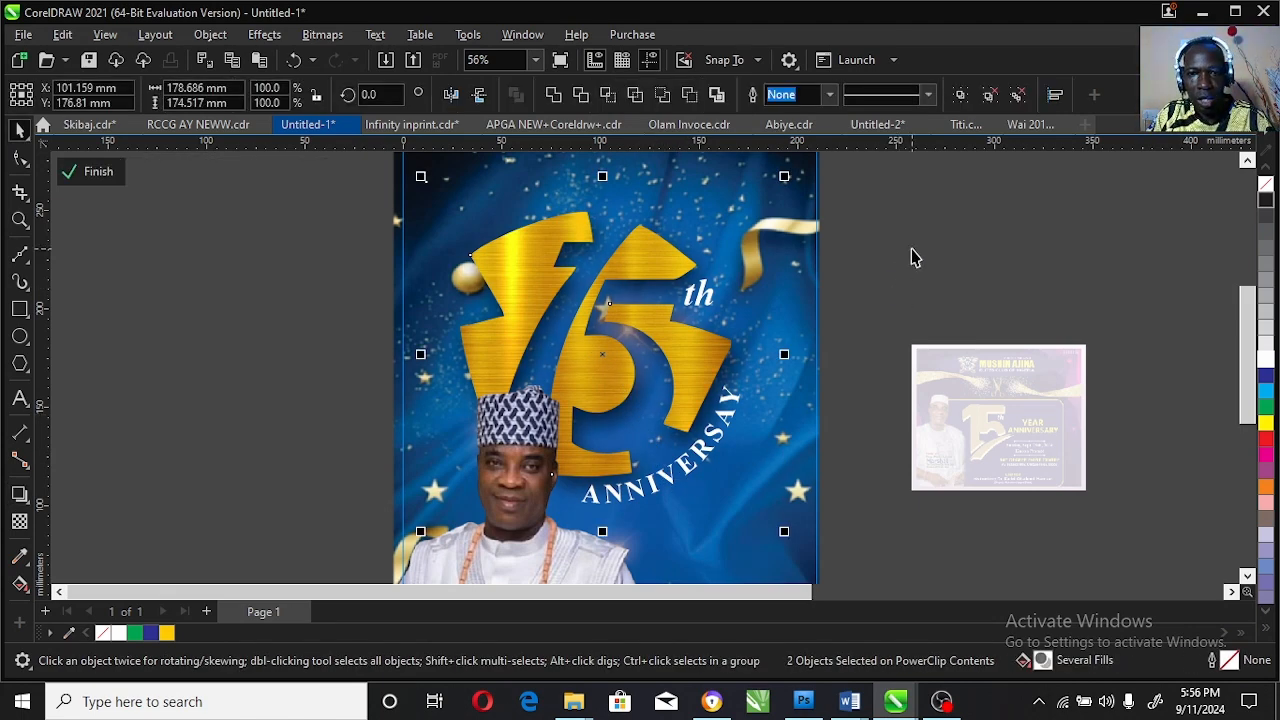
Step: Move the "th" text slightly closer to the numerals and finish editing the background's PowerClip
click(912, 256)
click(700, 290)
drag(707, 310, 702, 305)
ctrl+click(995, 262)
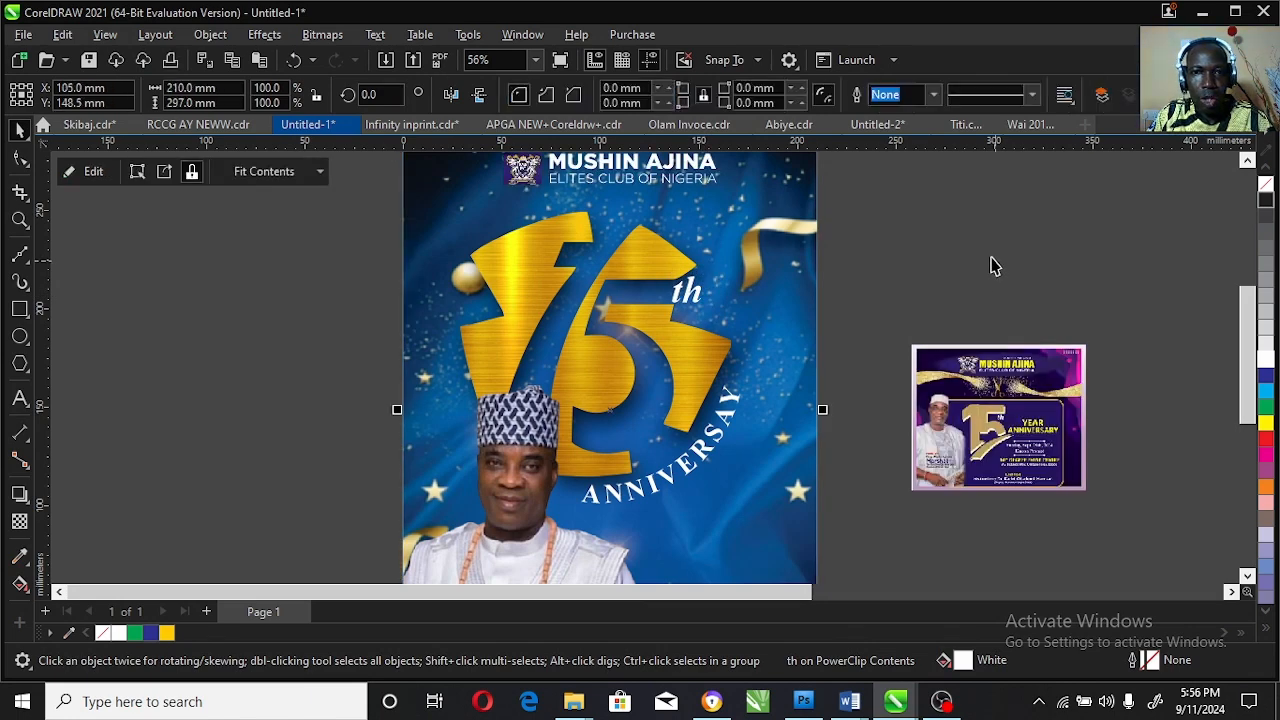
Step: Draw a full-width rectangle about 210 by 48 mm along the page's bottom edge
scroll(1120, 390, down, 3)
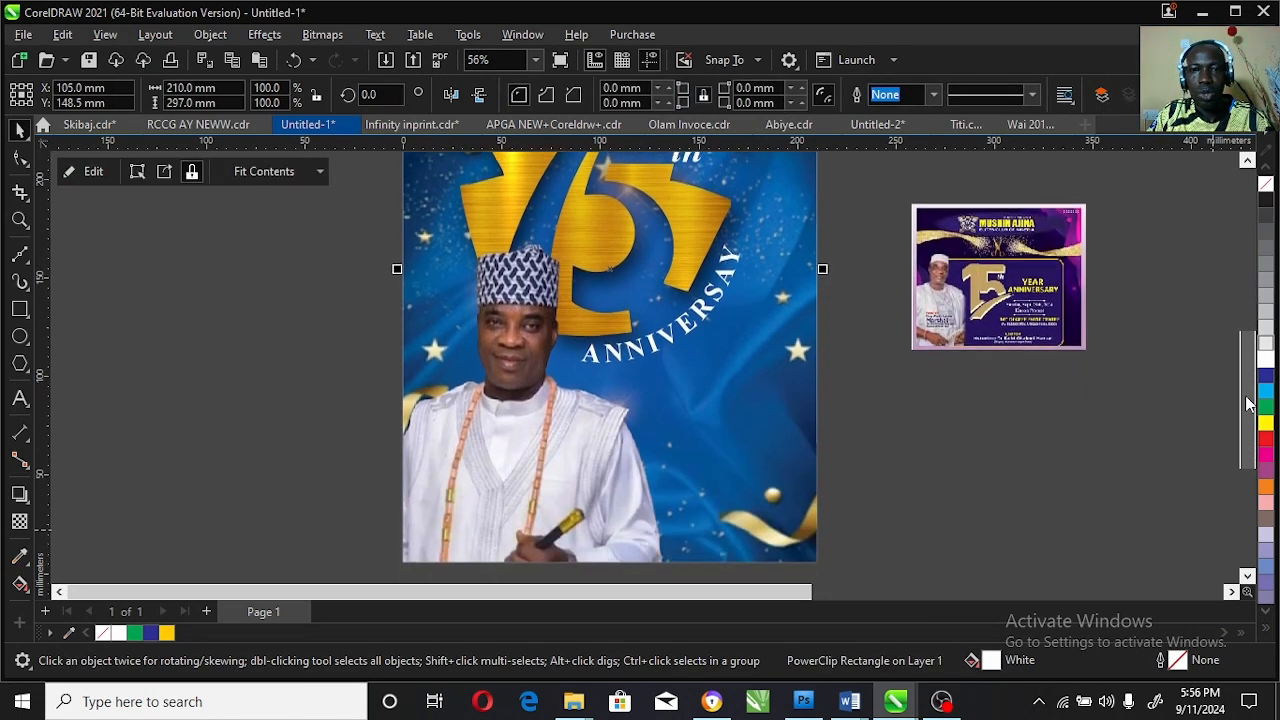
click(19, 309)
drag(403, 455, 797, 549)
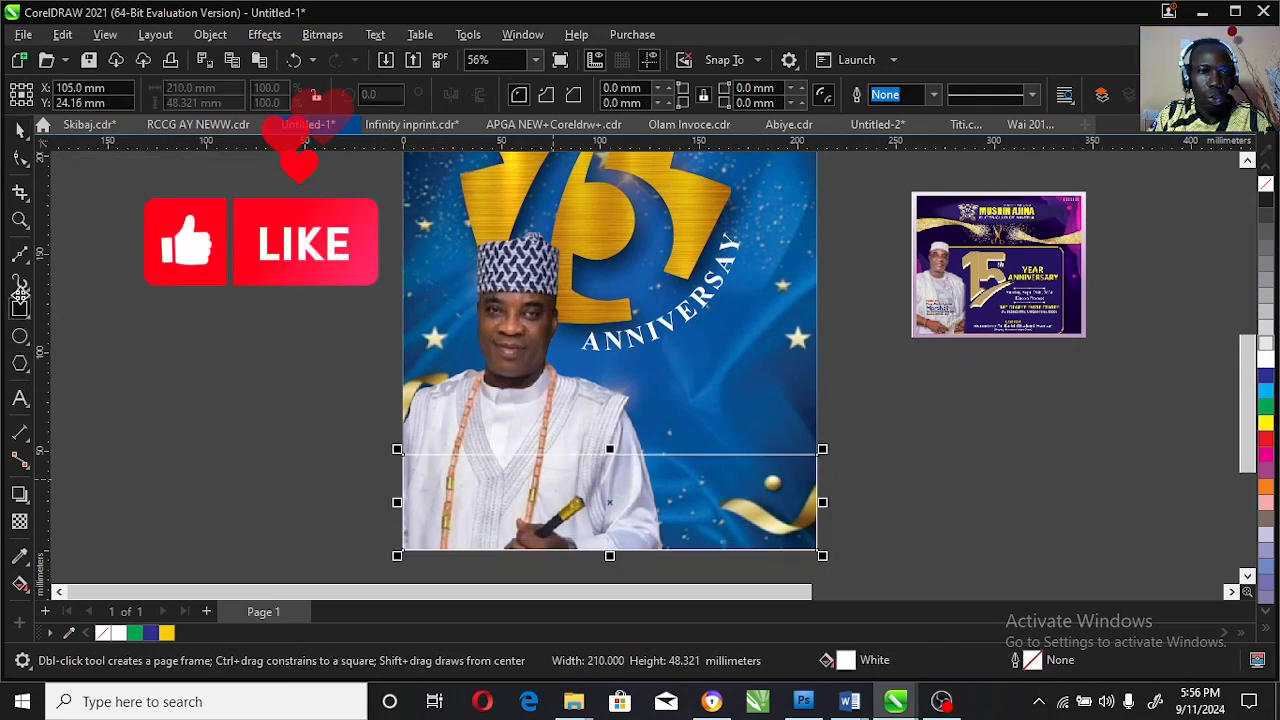
Step: Convert the rectangle to curves and raise its two upper corners into a slope rising to the right, about 119 mm high overall
key(F10)
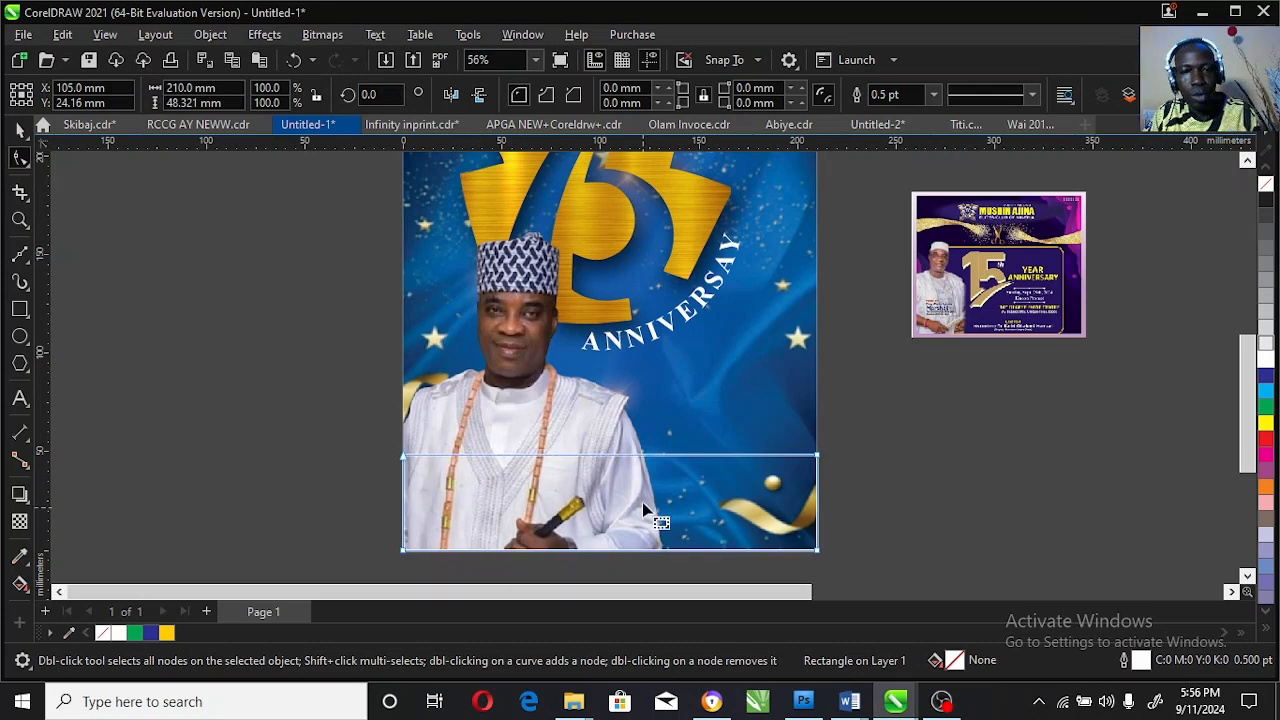
key(ctrl+q)
drag(817, 455, 818, 352)
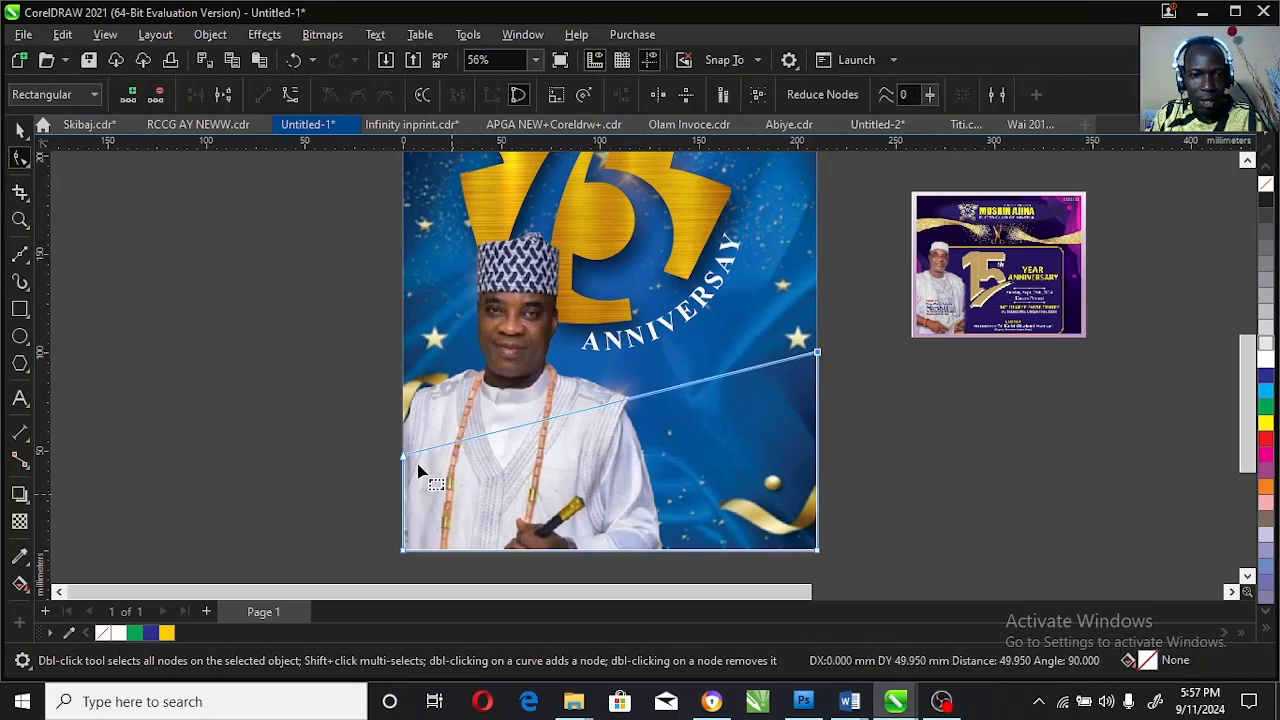
drag(402, 456, 402, 430)
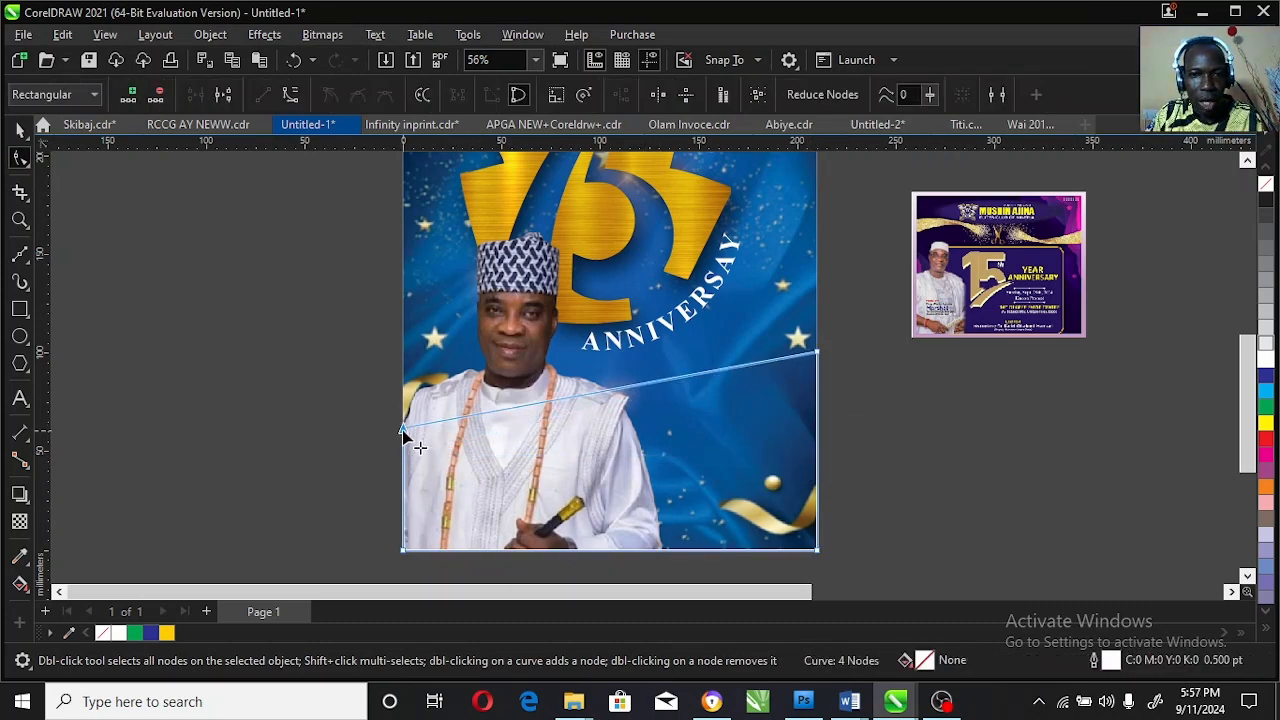
drag(818, 352, 818, 316)
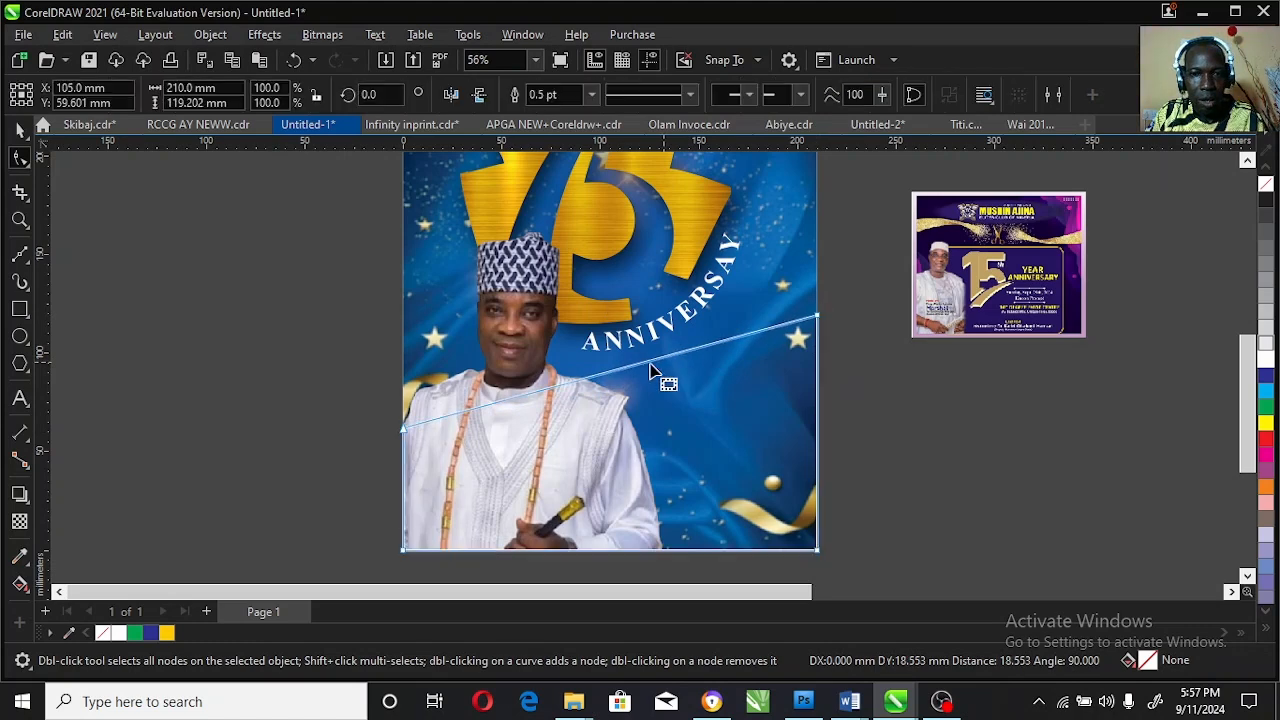
Step: Convert the shape's sloping upper edge to a curve and bend it downwards into a wide arc
right_click(647, 367)
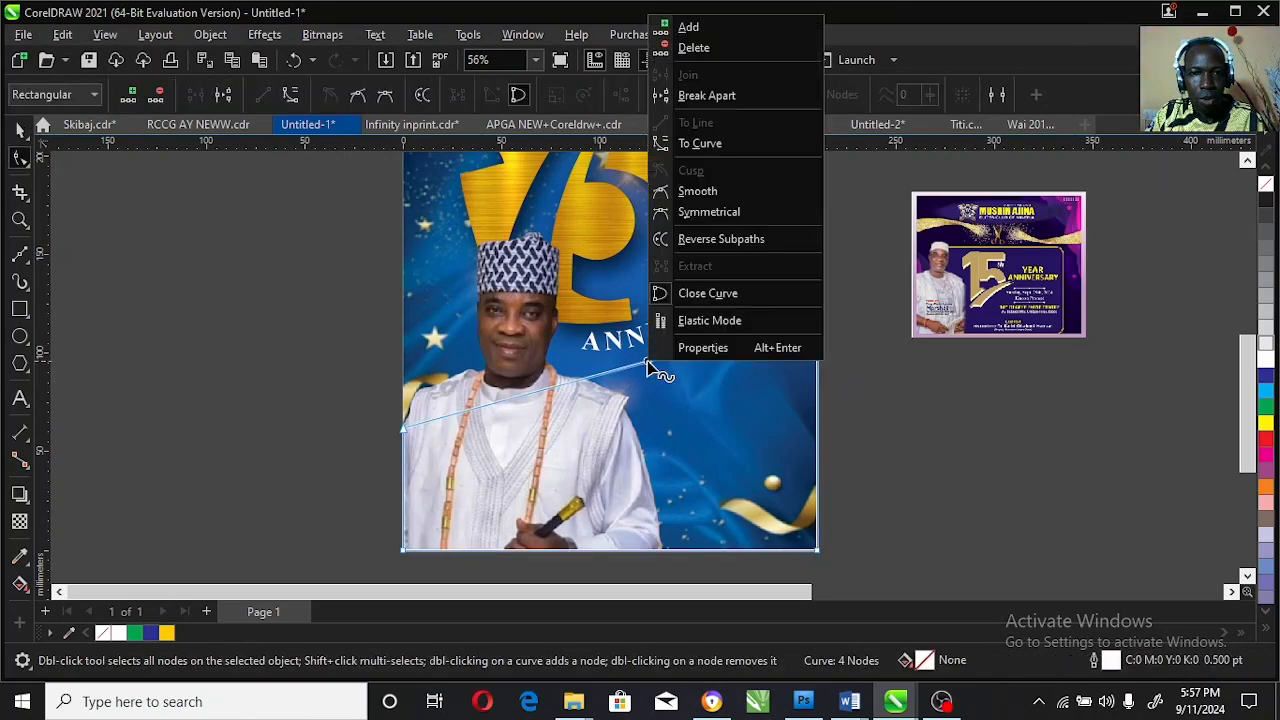
click(722, 143)
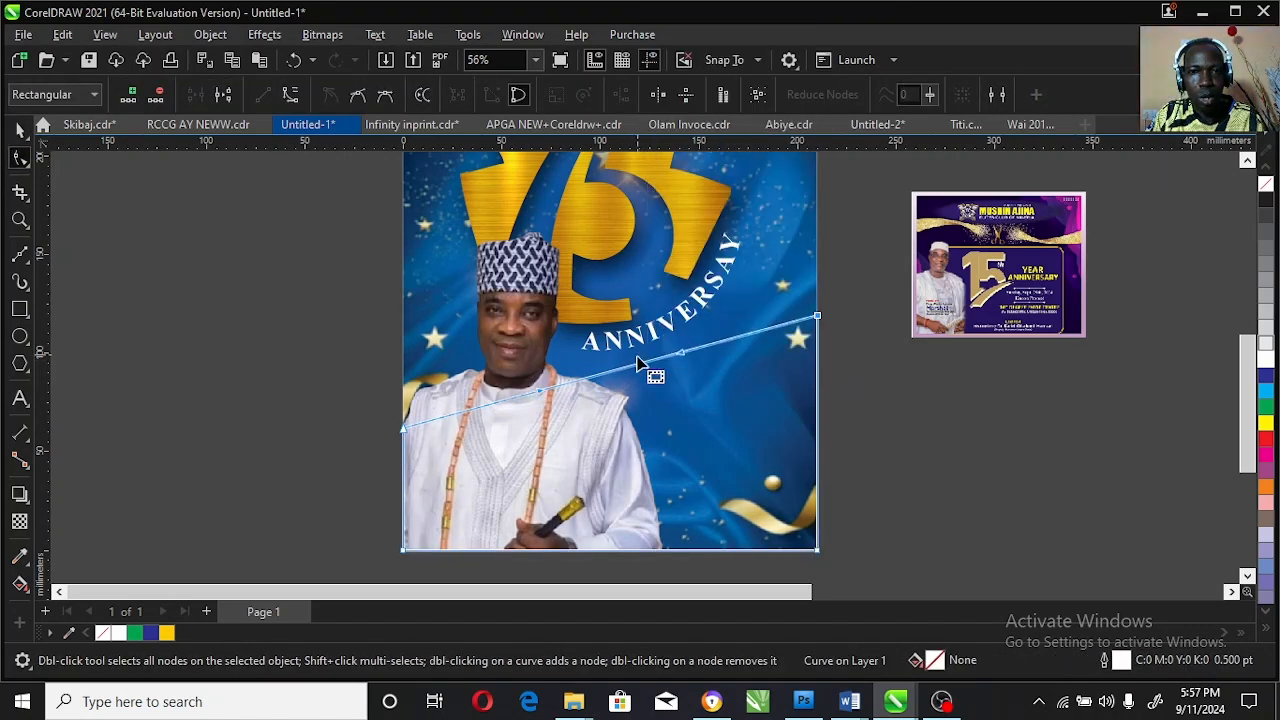
drag(643, 371, 648, 448)
key(space)
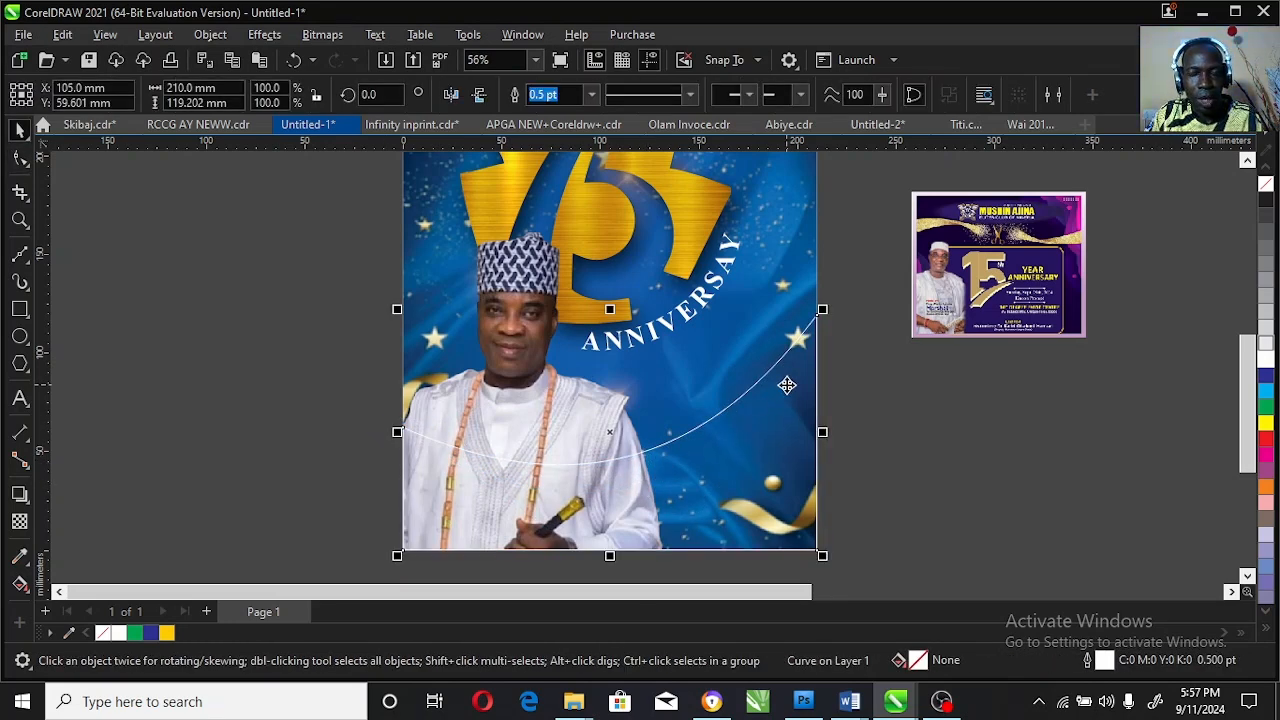
Step: Make a copy of the curved shape at 80% height along the page bottom, filled white without an outline
drag(617, 312, 627, 360)
click(795, 498)
click(731, 449)
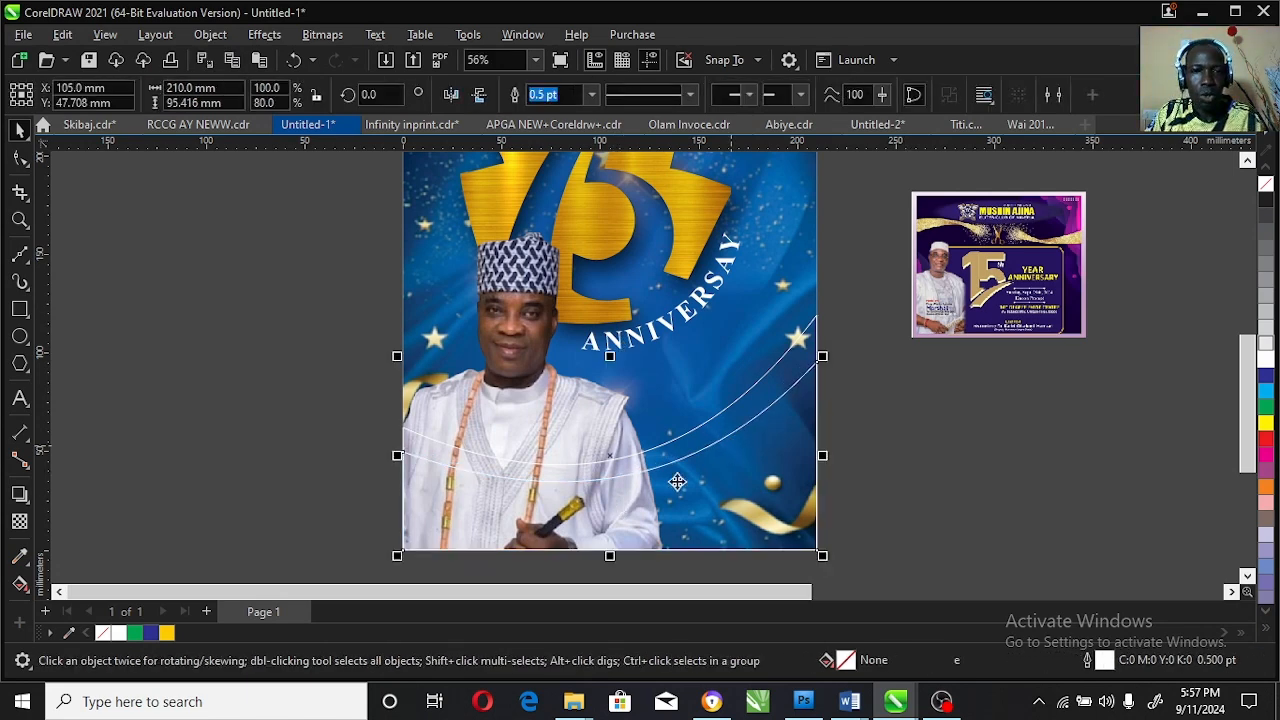
click(117, 634)
right_click(102, 632)
Step: Scale the portrait to 97.1%, mirror it horizontally and reposition it above the white curve
click(557, 431)
drag(690, 227, 667, 253)
drag(544, 432, 547, 398)
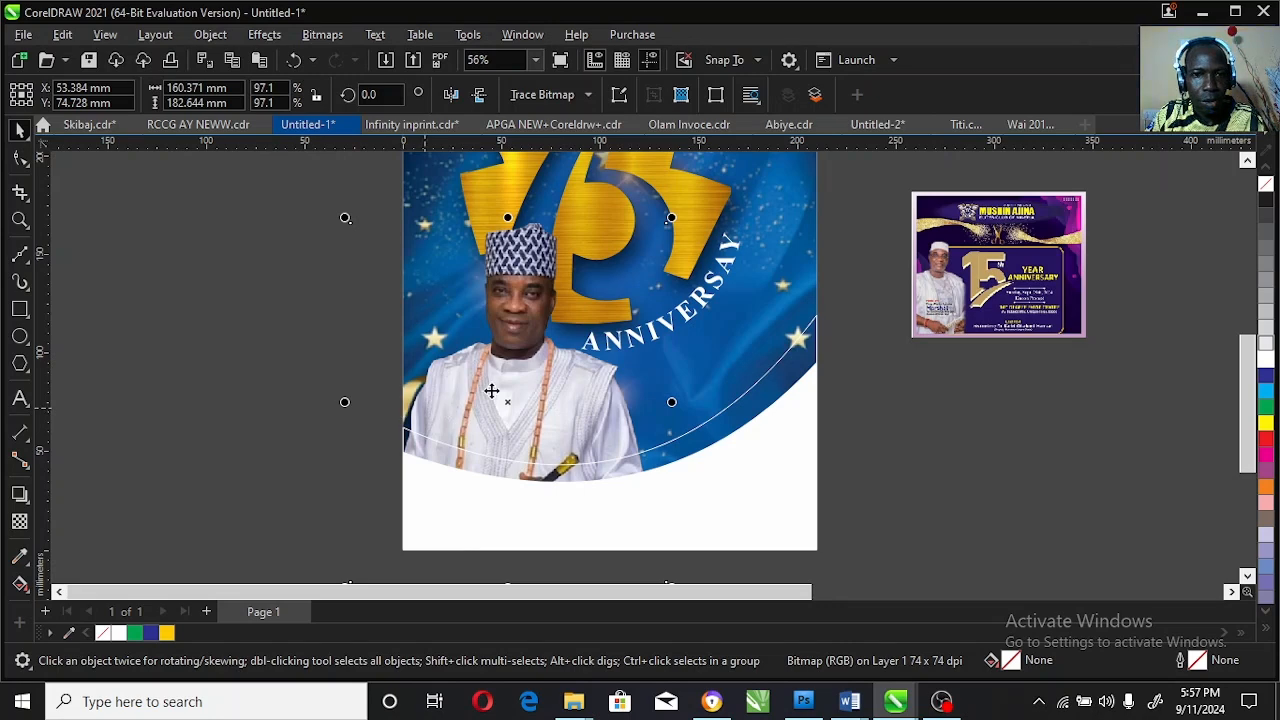
click(452, 95)
drag(503, 312, 523, 306)
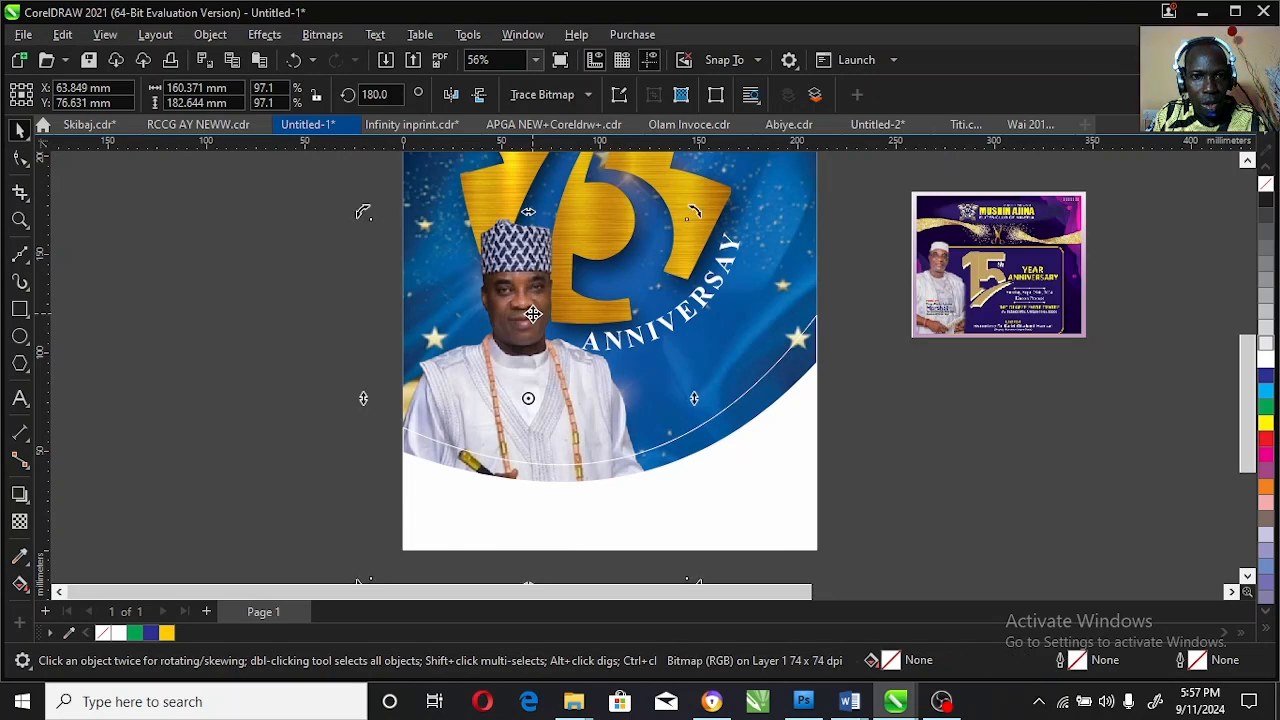
Step: Enlarge the mirrored portrait slightly and settle it against the page's left edge, with its lower part behind the white curve
drag(699, 217, 712, 191)
drag(573, 355, 566, 373)
drag(602, 442, 593, 416)
click(983, 447)
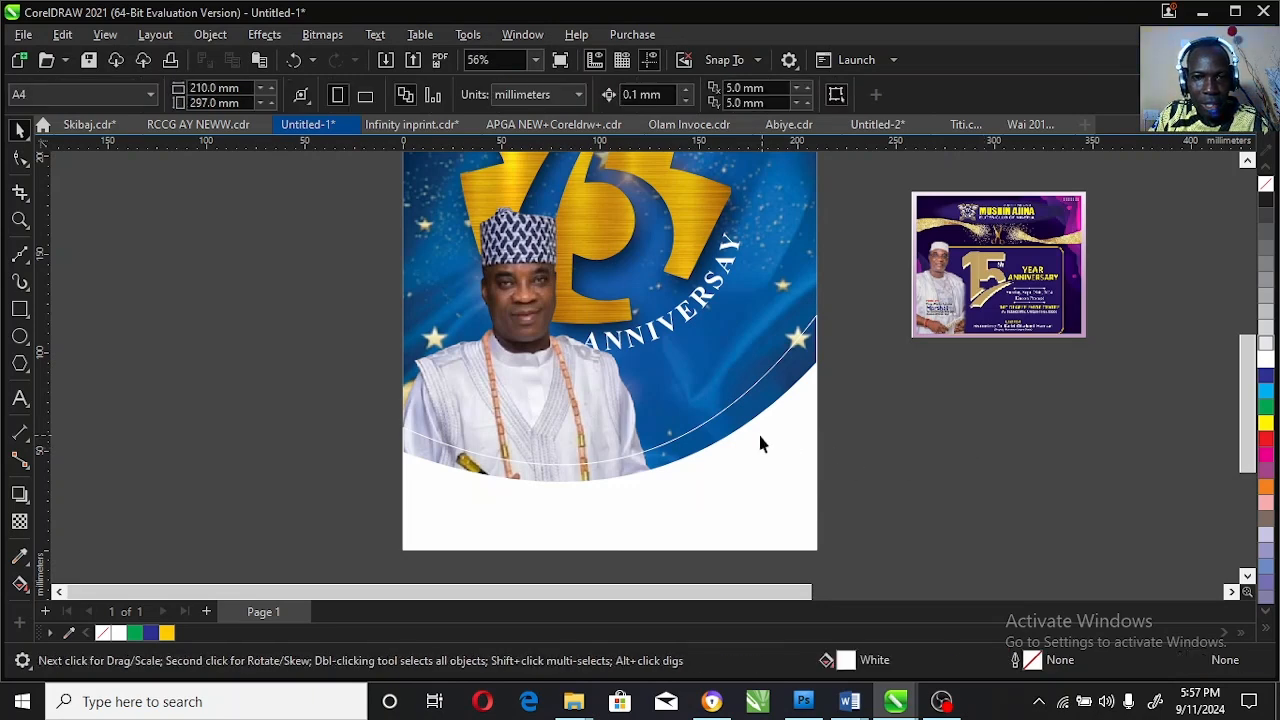
Step: Fill the taller curved shape blue, remove its outline and set its transparency merge mode to Overlay
click(740, 400)
click(150, 633)
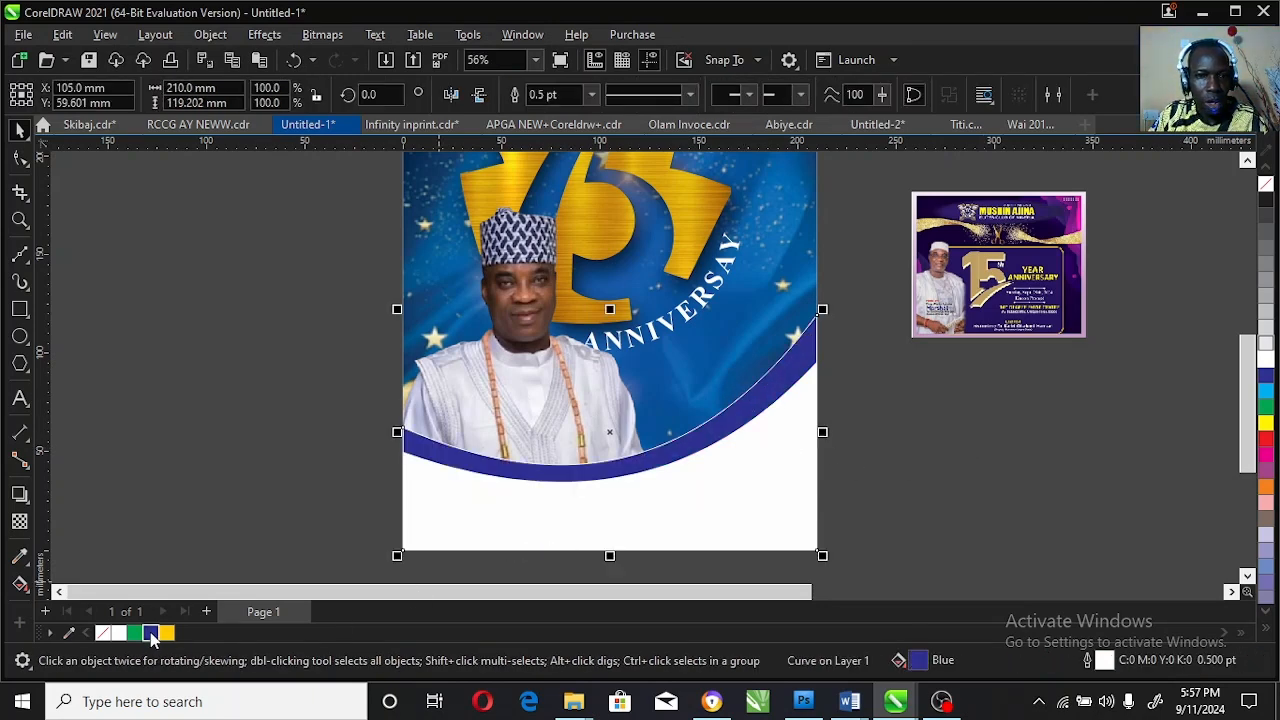
right_click(108, 636)
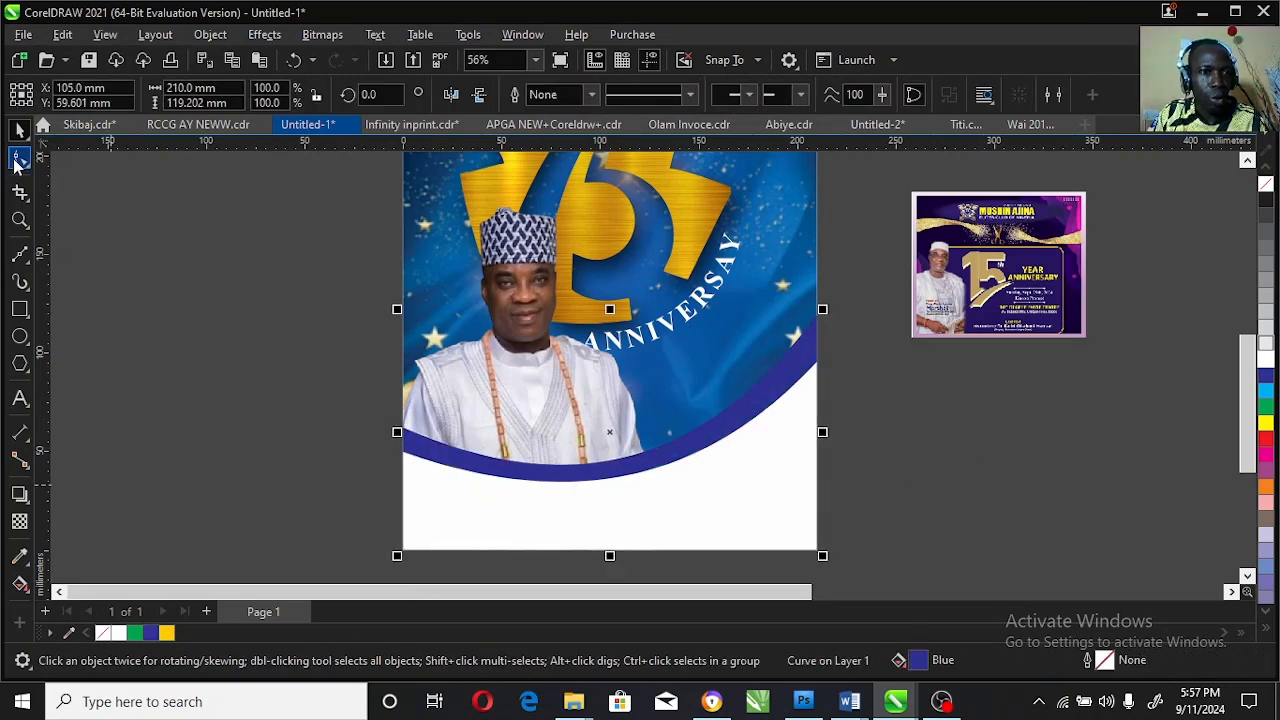
click(21, 521)
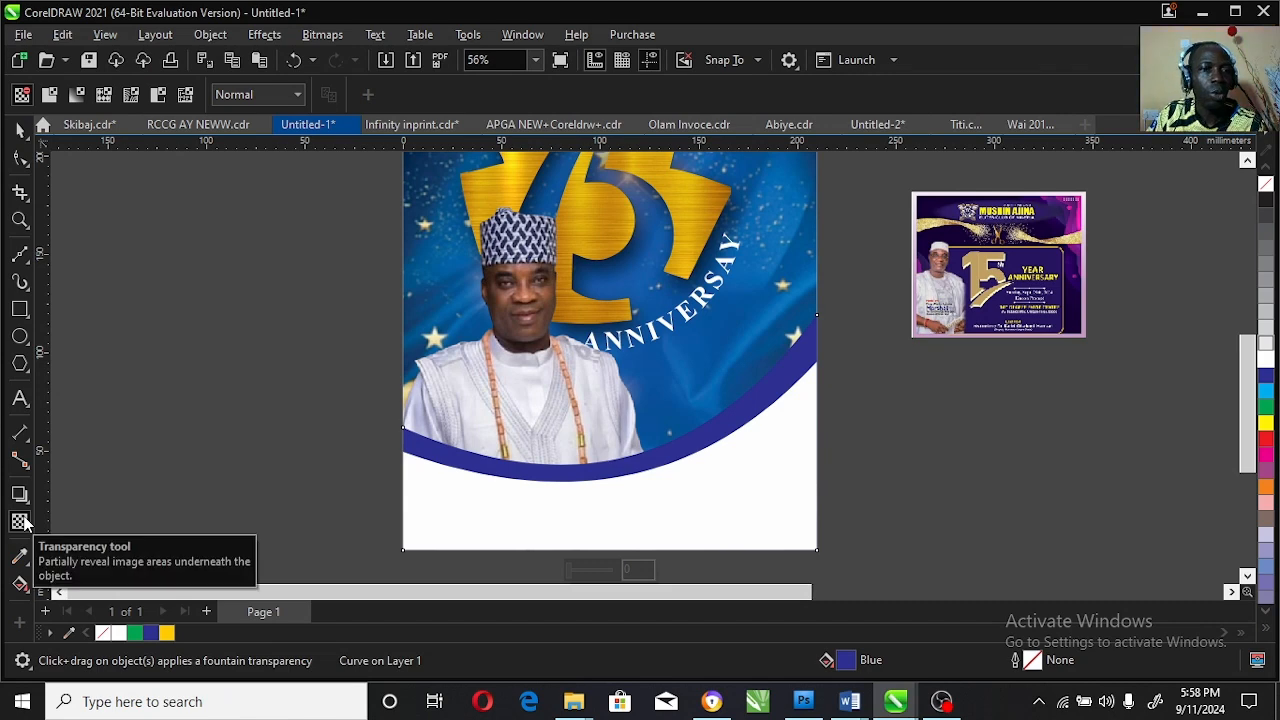
click(257, 94)
click(250, 474)
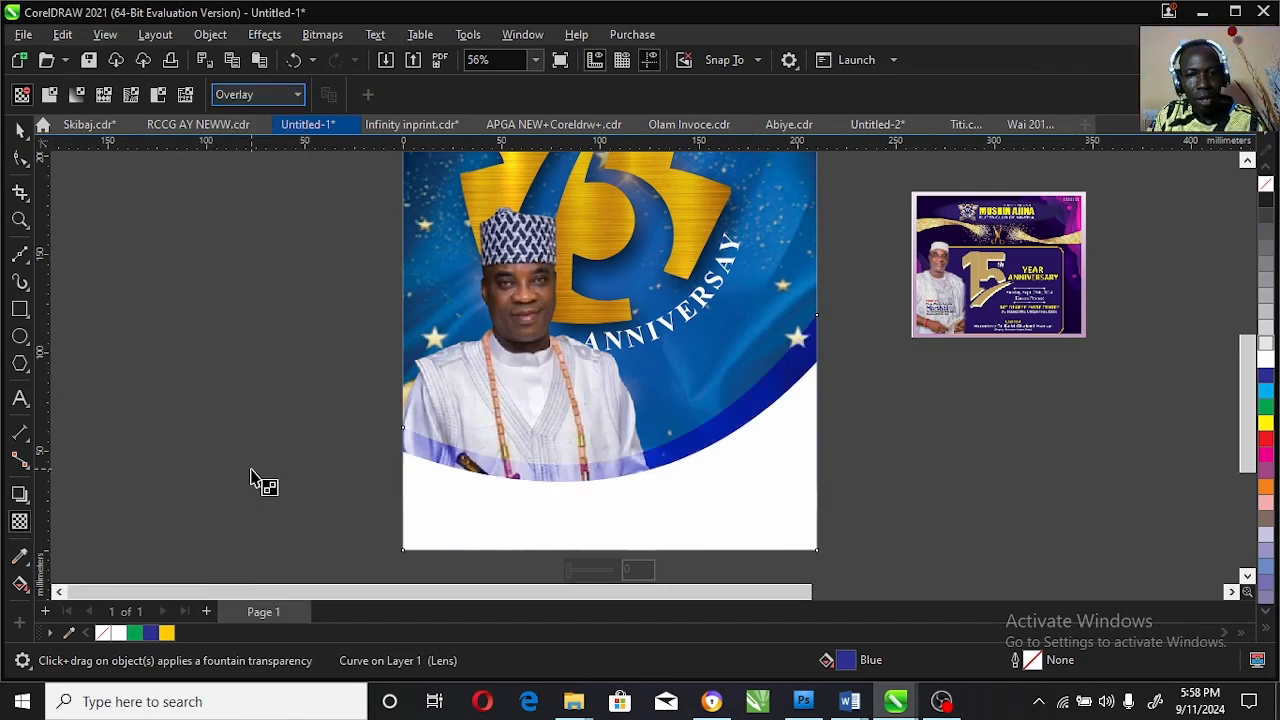
Step: Raise the blue shape's upper-right corner to about 135 mm overall height and adjust the curve handles to widen the band towards the right
click(20, 157)
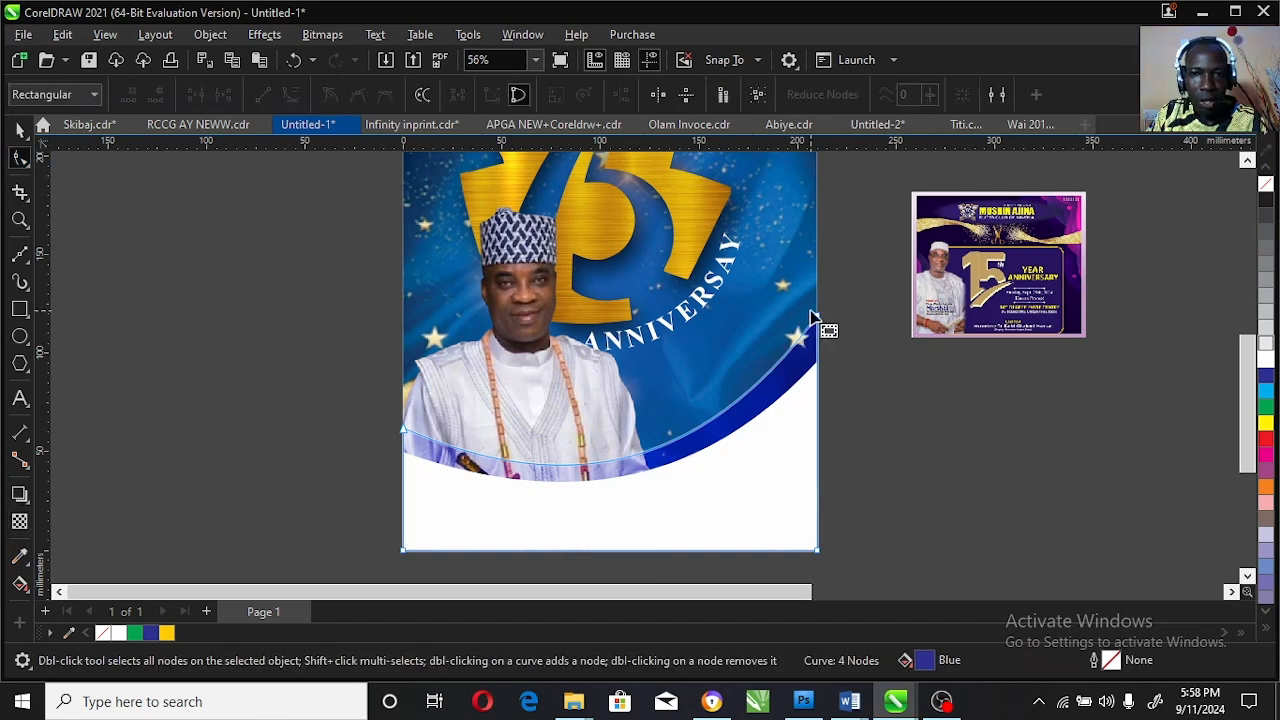
drag(831, 334, 780, 405)
drag(695, 452, 718, 465)
drag(550, 493, 527, 517)
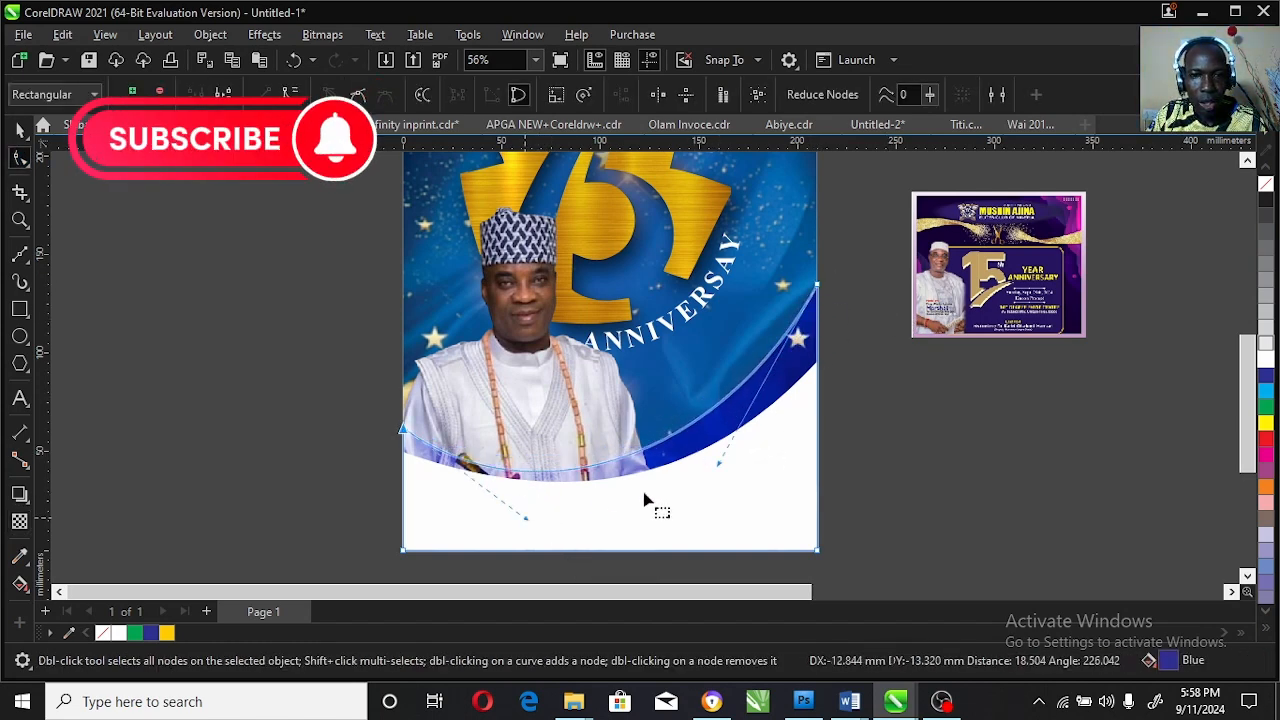
drag(720, 465, 727, 465)
key(space)
click(860, 469)
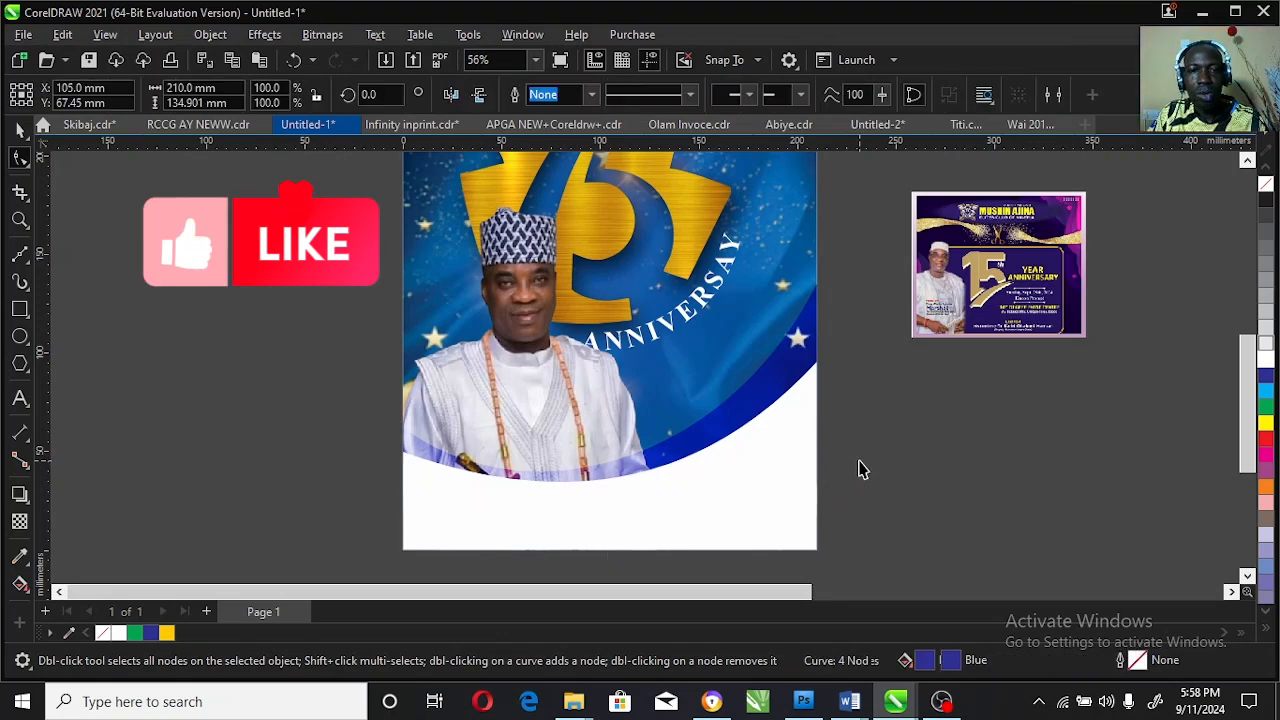
Step: Apply a linear fountain fill from white to light grey, running downwards, on the white curved shape
click(768, 495)
click(20, 583)
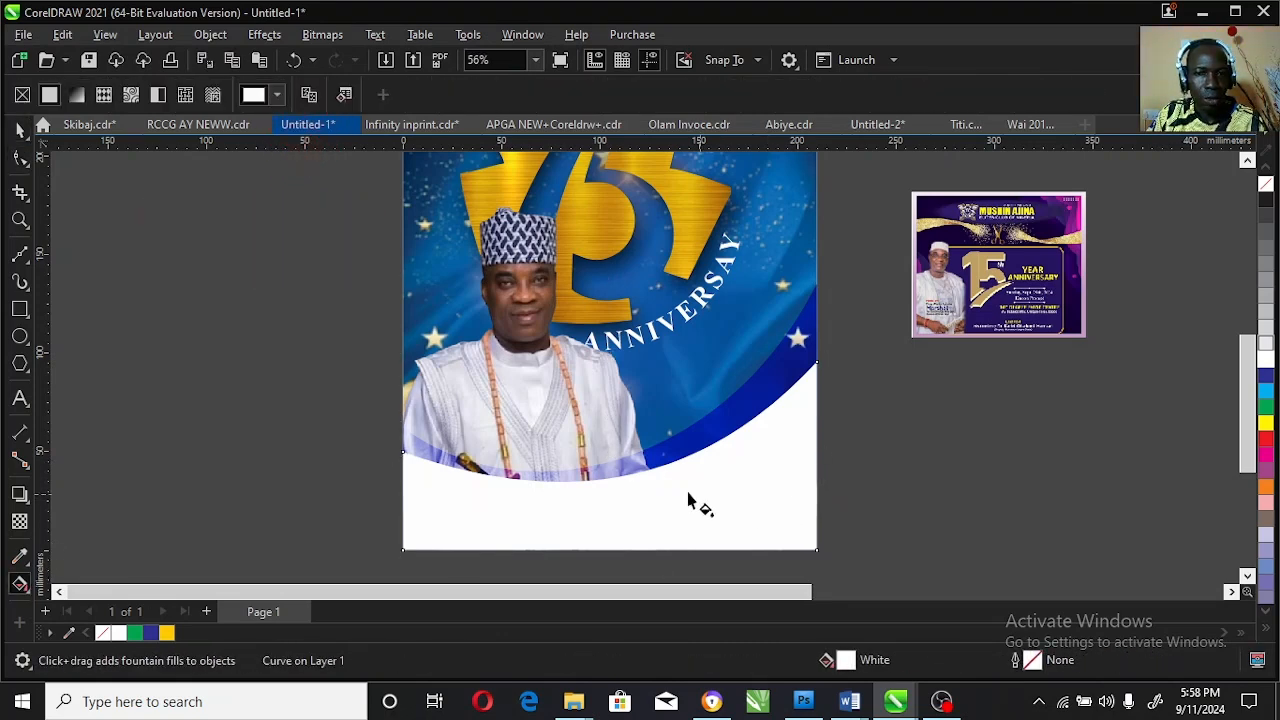
drag(675, 474, 710, 568)
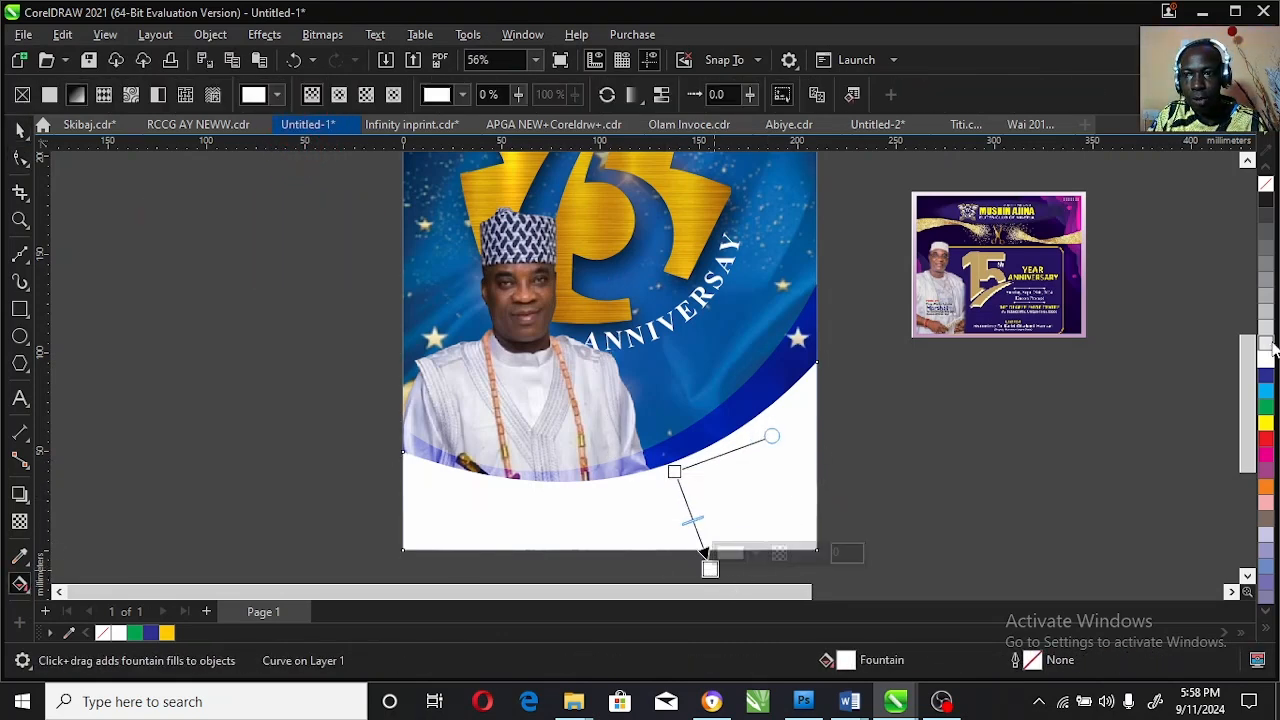
click(1265, 312)
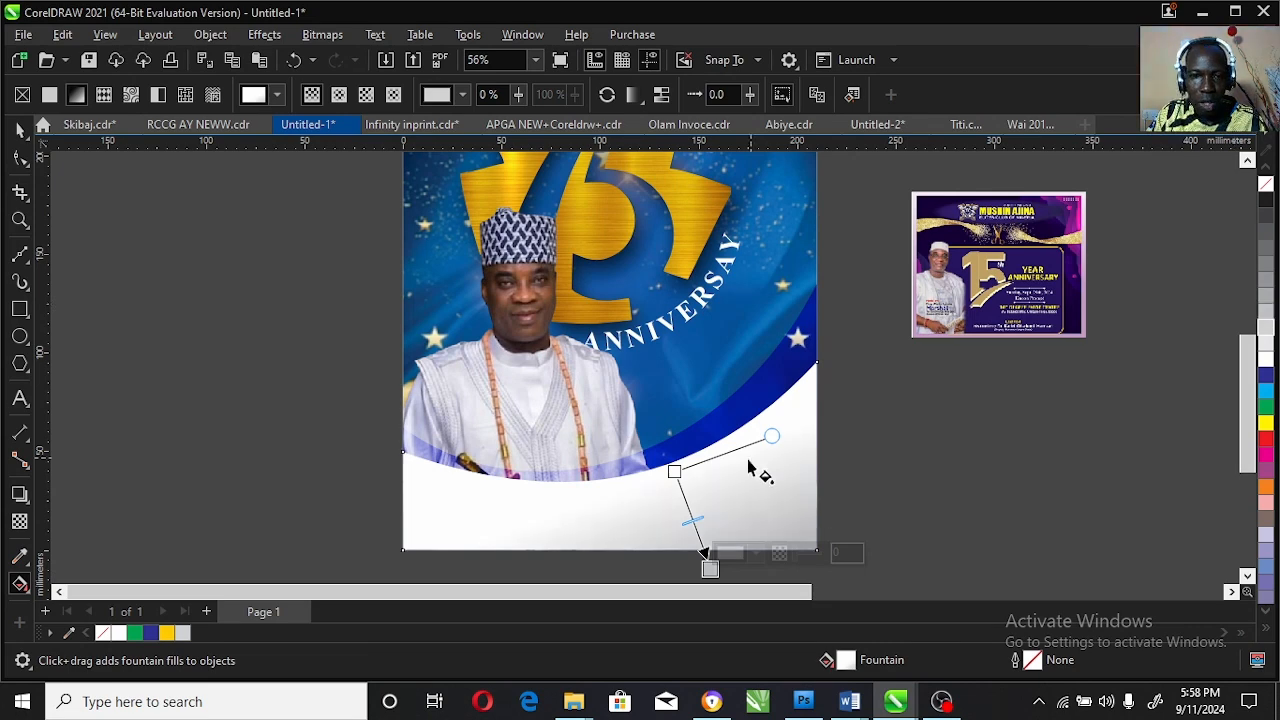
drag(679, 468, 675, 434)
key(space)
click(1118, 417)
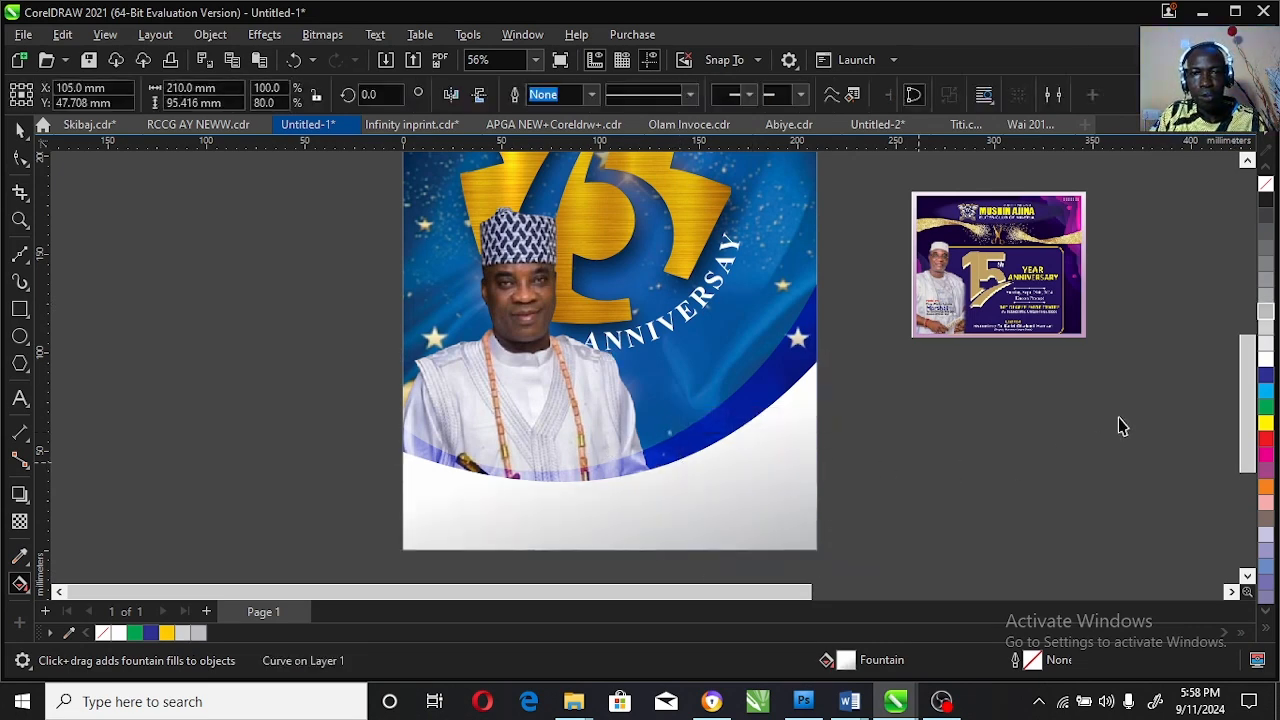
Step: Bring the guest text and the grouped event date and venue details from beside the page onto the white area at its bottom
key(space)
drag(1037, 466, 616, 463)
drag(1040, 500, 682, 469)
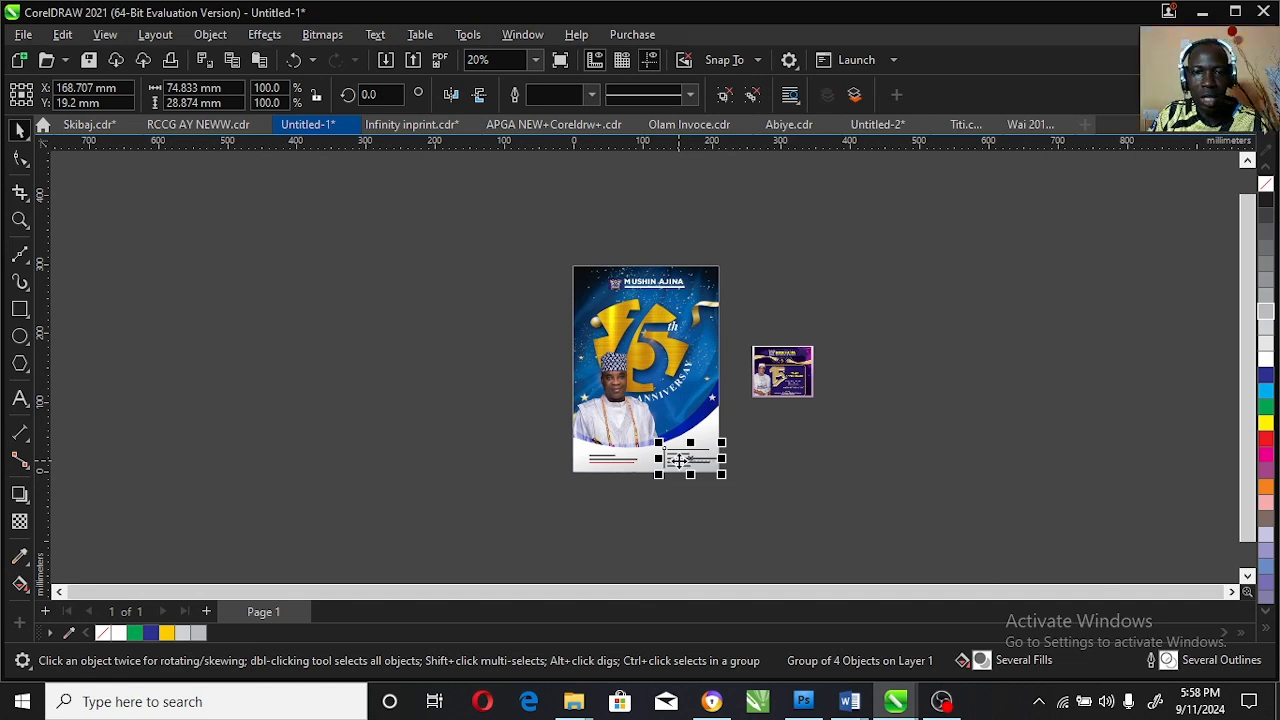
shift+click(714, 345)
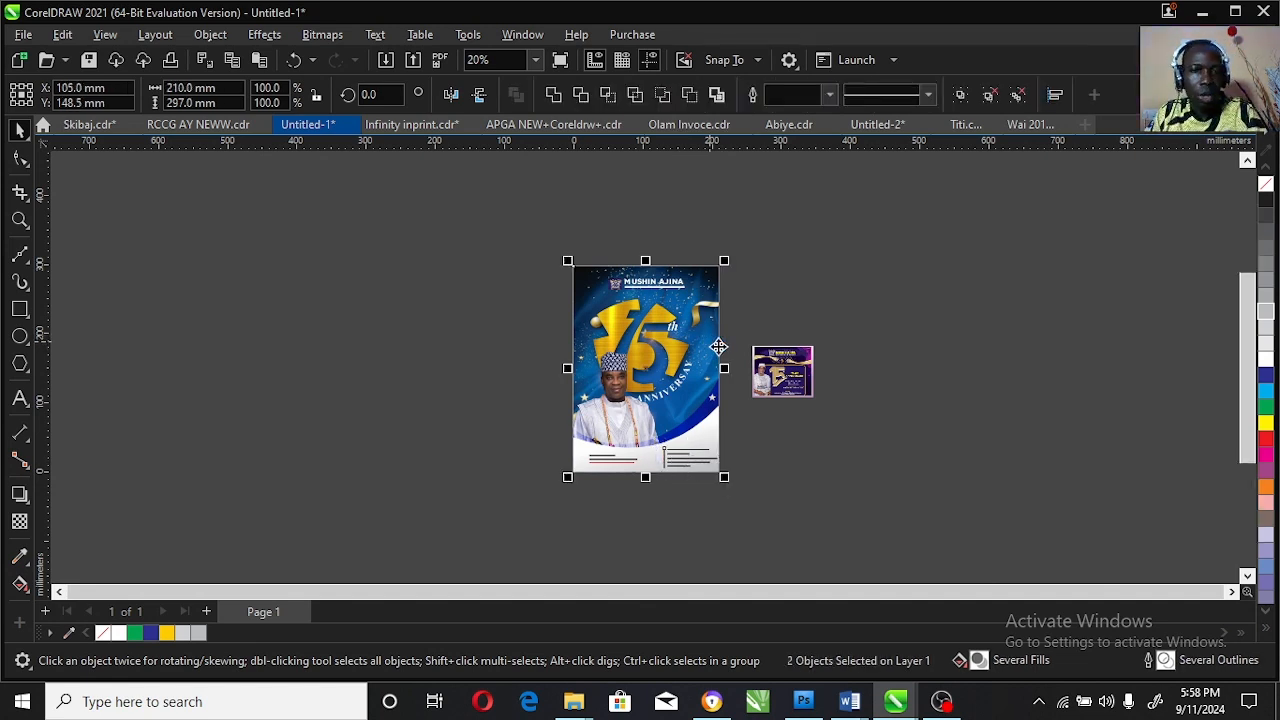
key(shift+F2)
click(805, 537)
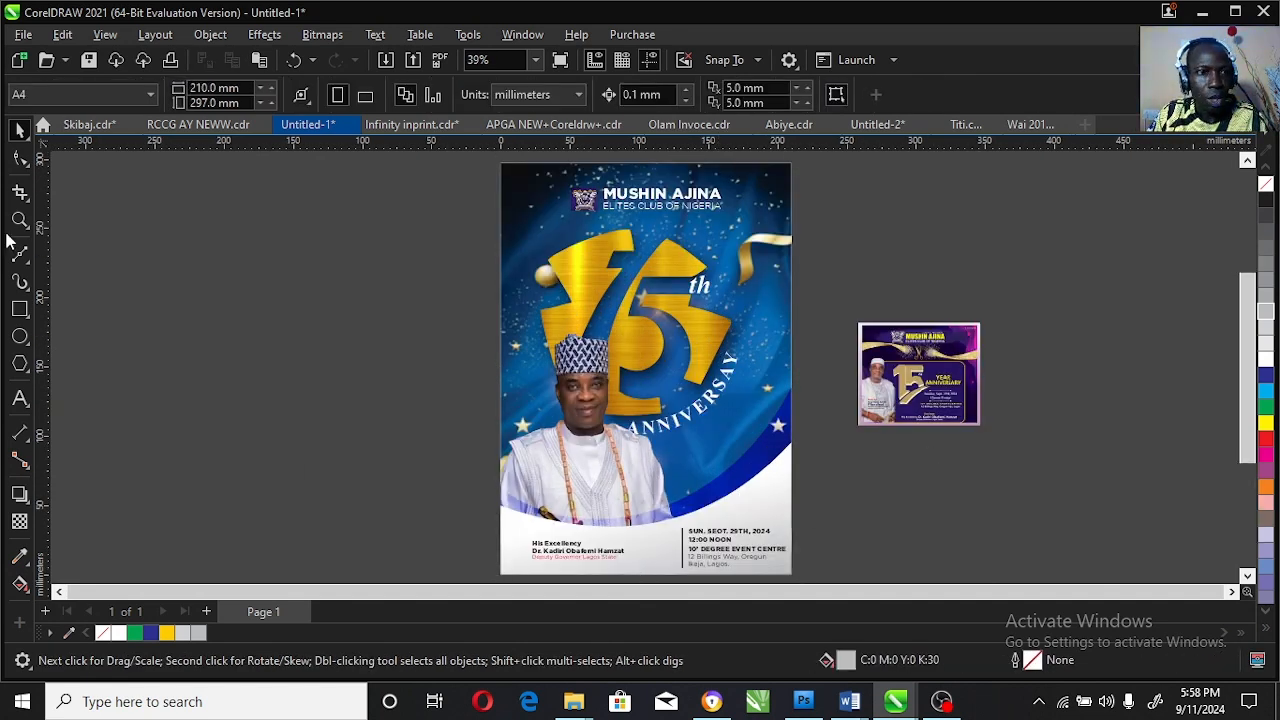
Step: Shift the event details group and the guest text slightly left and up for a balanced layout in the white area
key(z)
drag(457, 443, 834, 557)
key(space)
drag(800, 355, 770, 343)
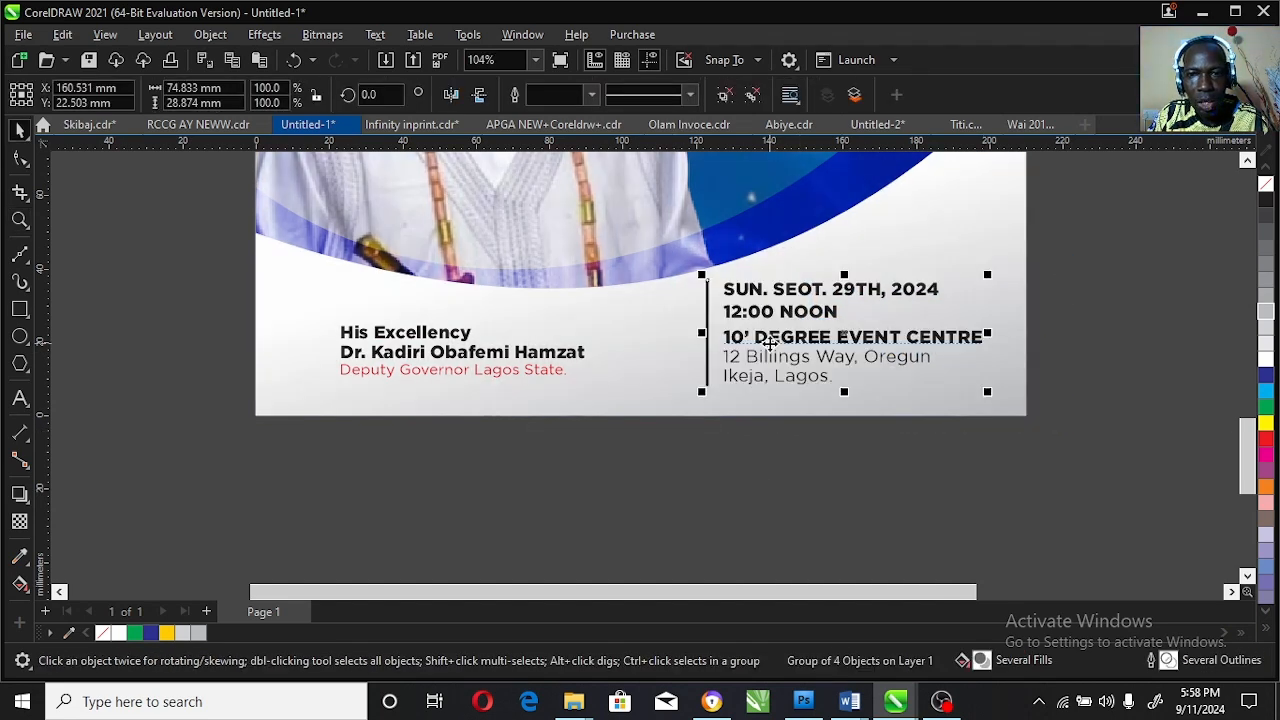
drag(258, 455, 622, 294)
drag(553, 352, 529, 345)
click(632, 410)
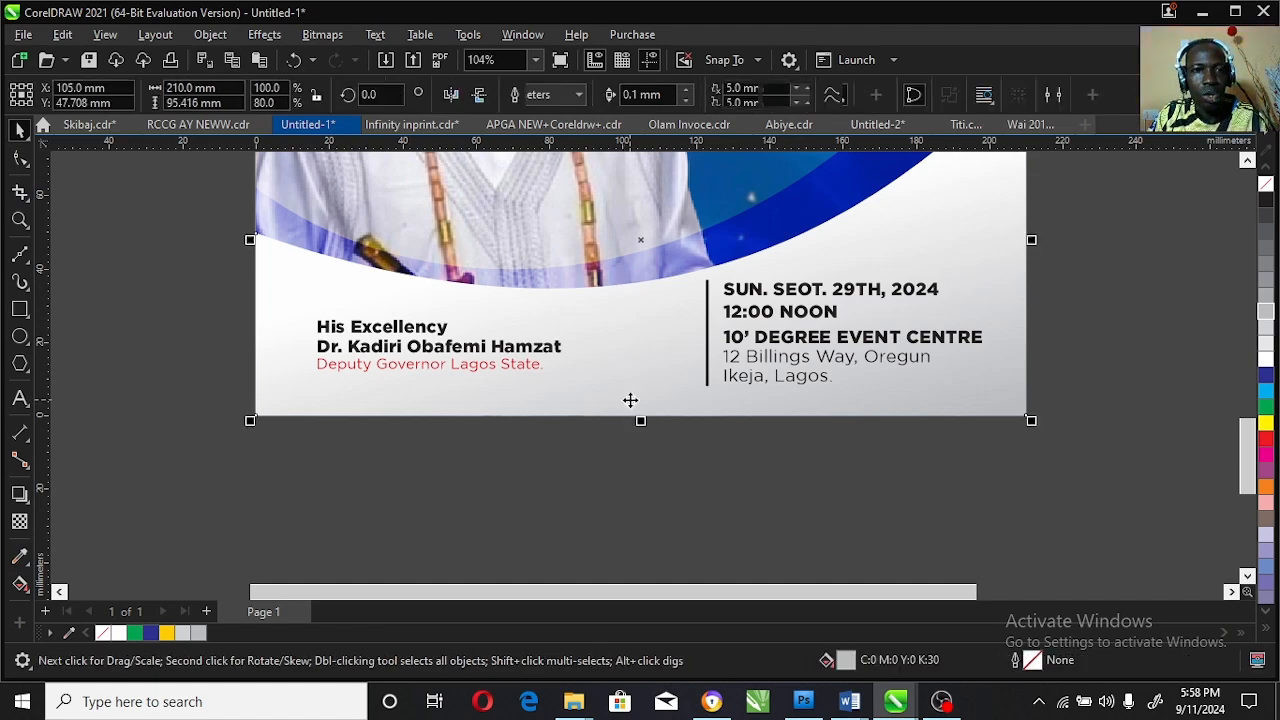
shift+click(606, 227)
key(shift+F4)
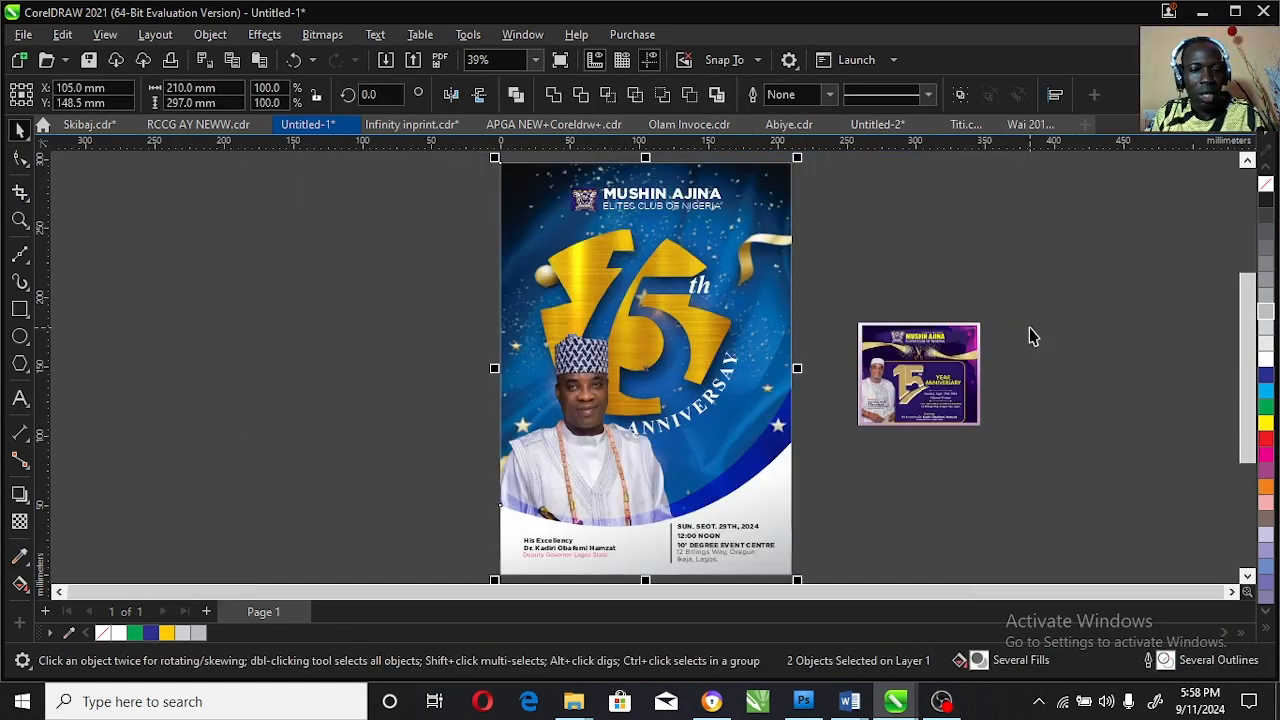
Step: Enlarge the original purple flyer image to about 342 by 287 mm and place it directly beside the new design for comparison
key(F9)
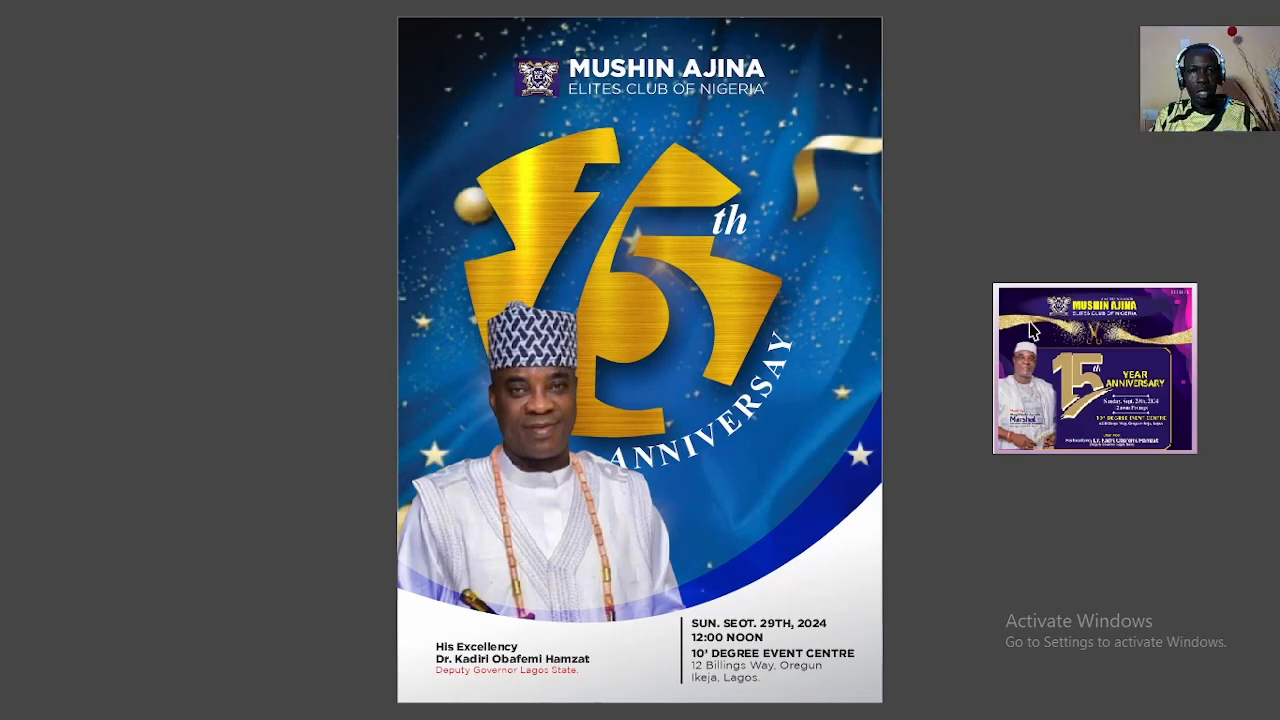
click(1170, 368)
click(965, 380)
drag(983, 425, 1235, 556)
drag(1114, 314, 1225, 222)
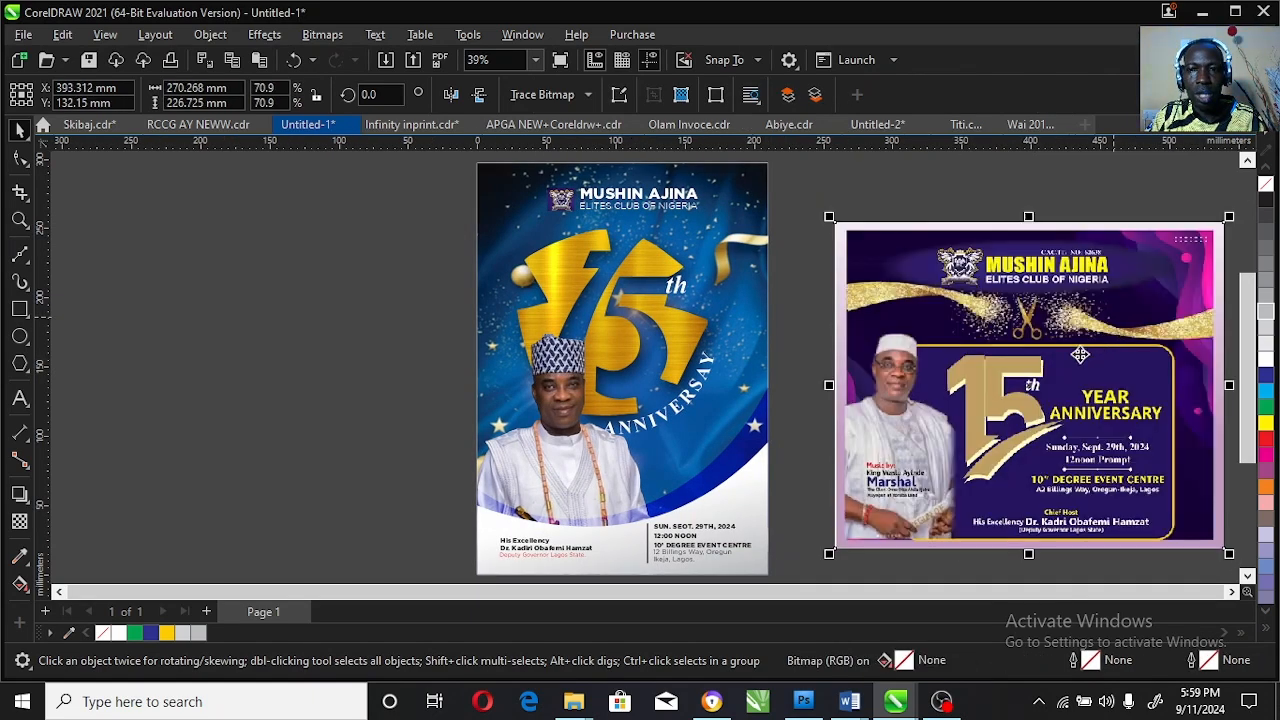
drag(1007, 345, 991, 300)
drag(1170, 497, 1257, 577)
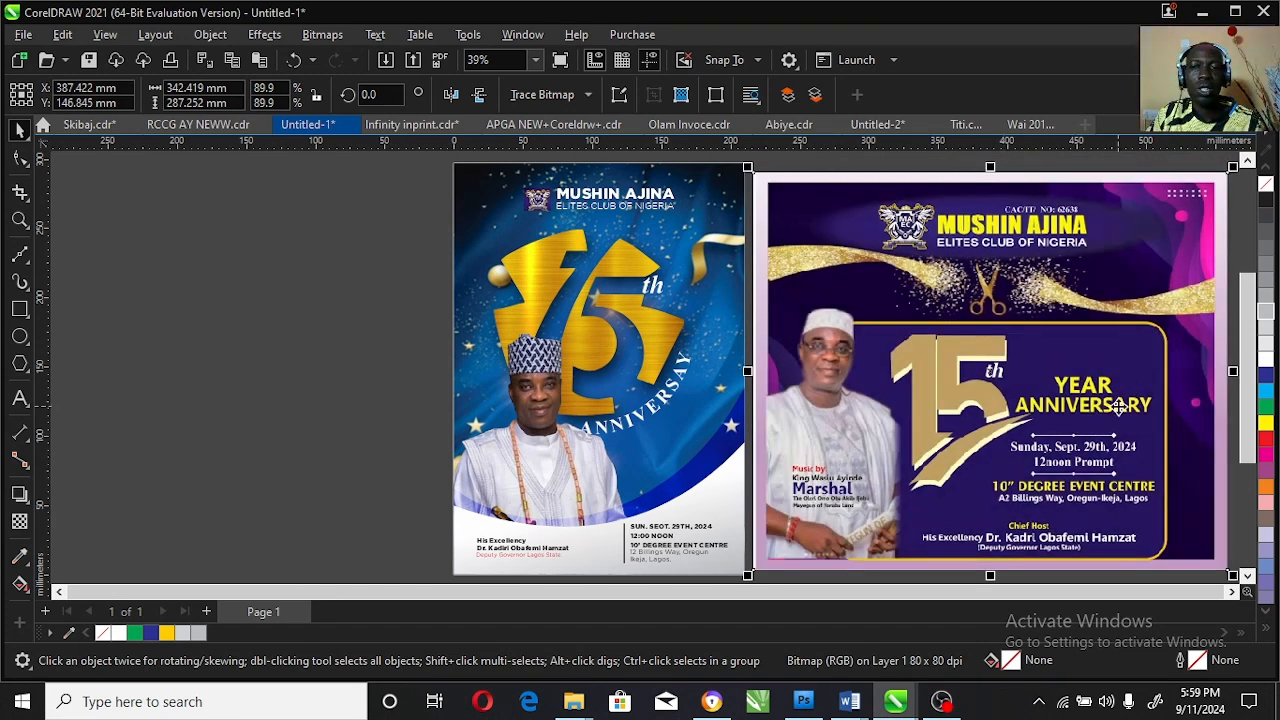
Step: Move the original purple flyer image over the new design for a full-screen comparison and delete the image
key(Delete)
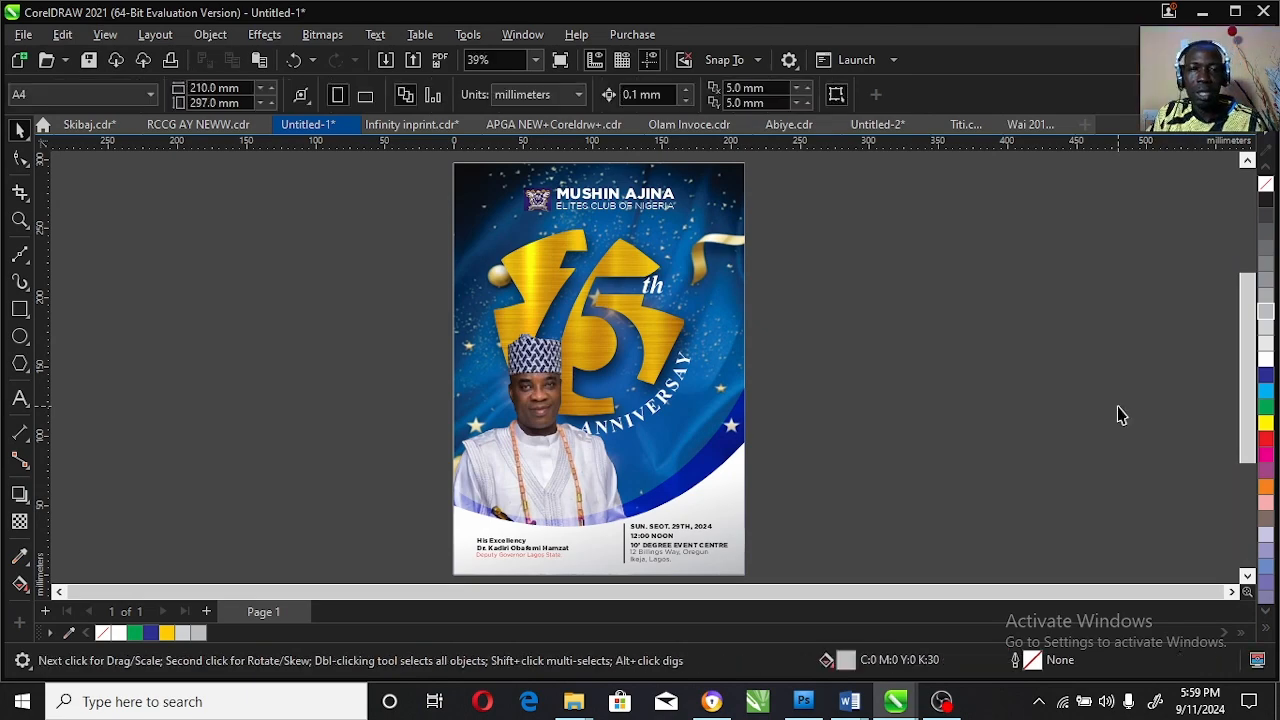
key(ctrl+z)
drag(1110, 418, 757, 405)
key(shift+F2)
key(F9)
key(F9)
key(Delete)
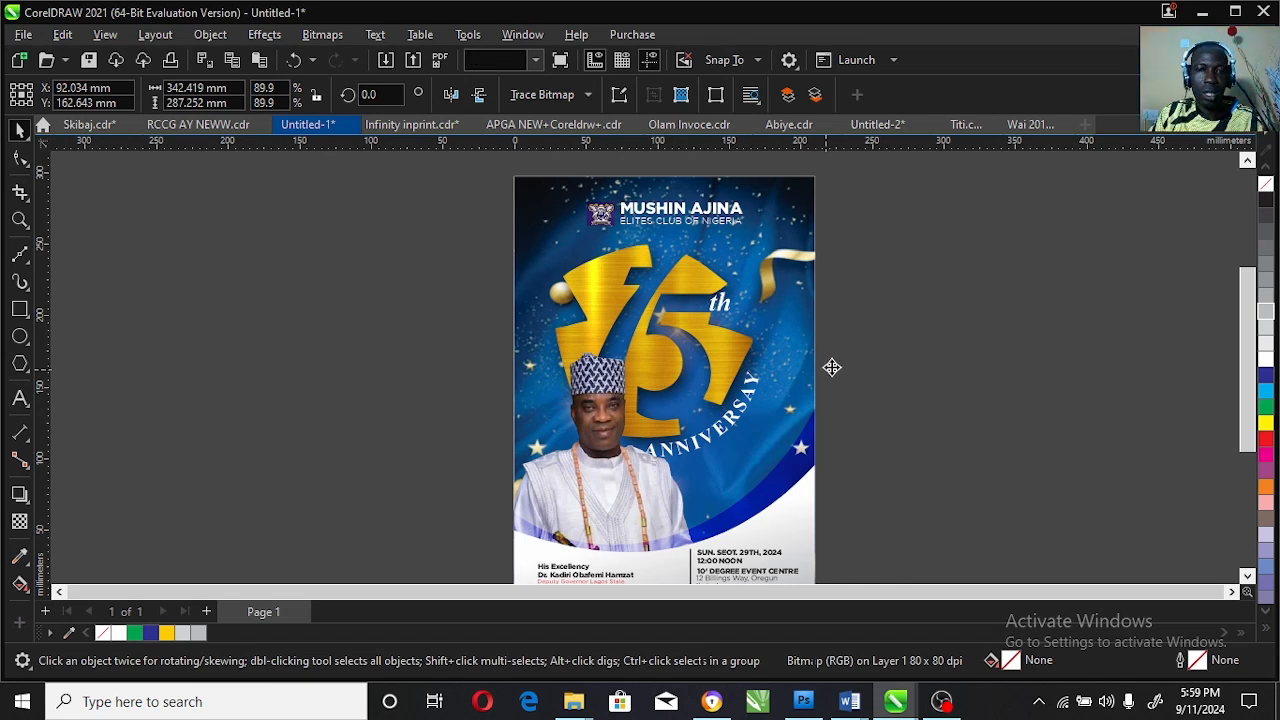
Step: Review the finished anniversary flyer in full-screen preview and fitted to the window
click(780, 364)
key(shift+F2)
key(F9)
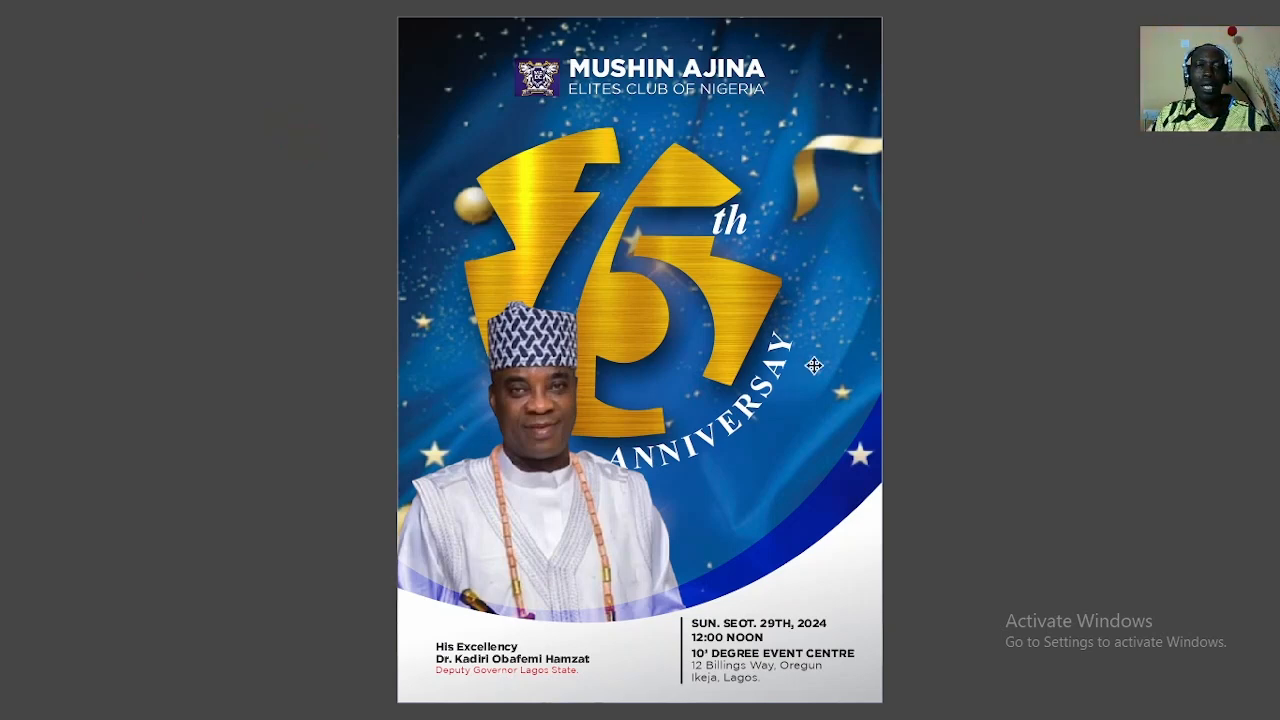
click(801, 362)
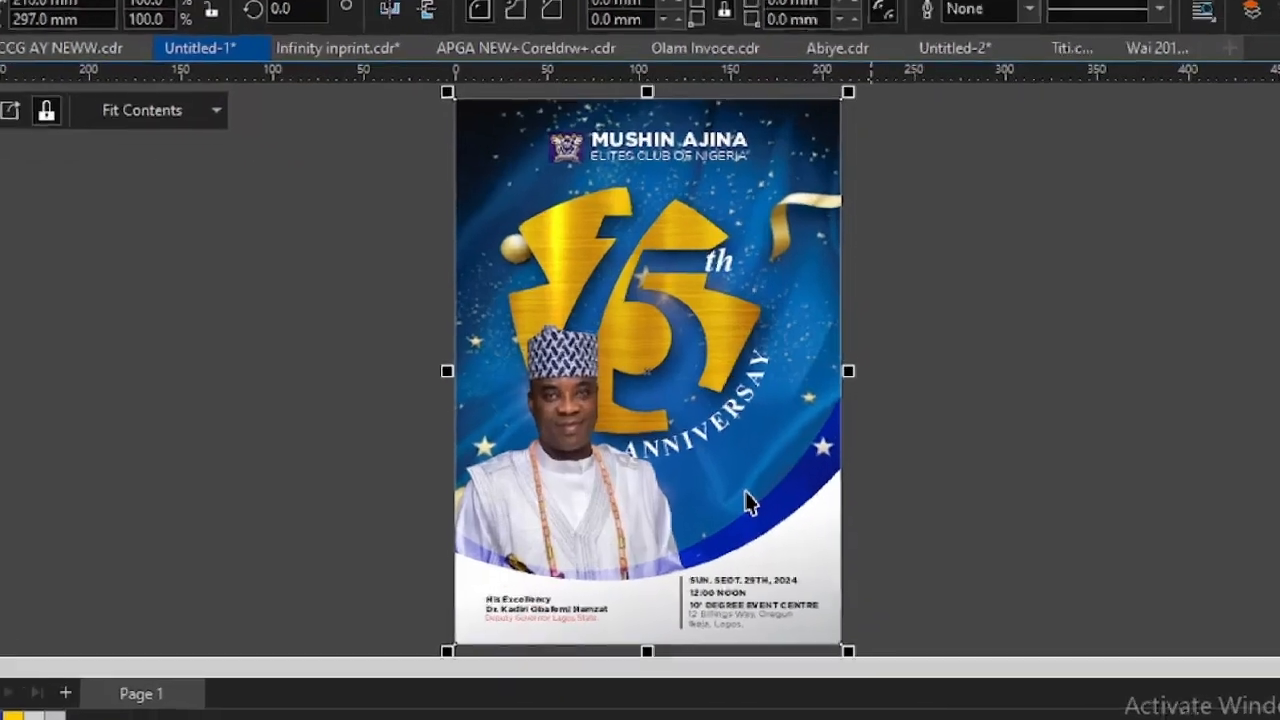
key(F4)
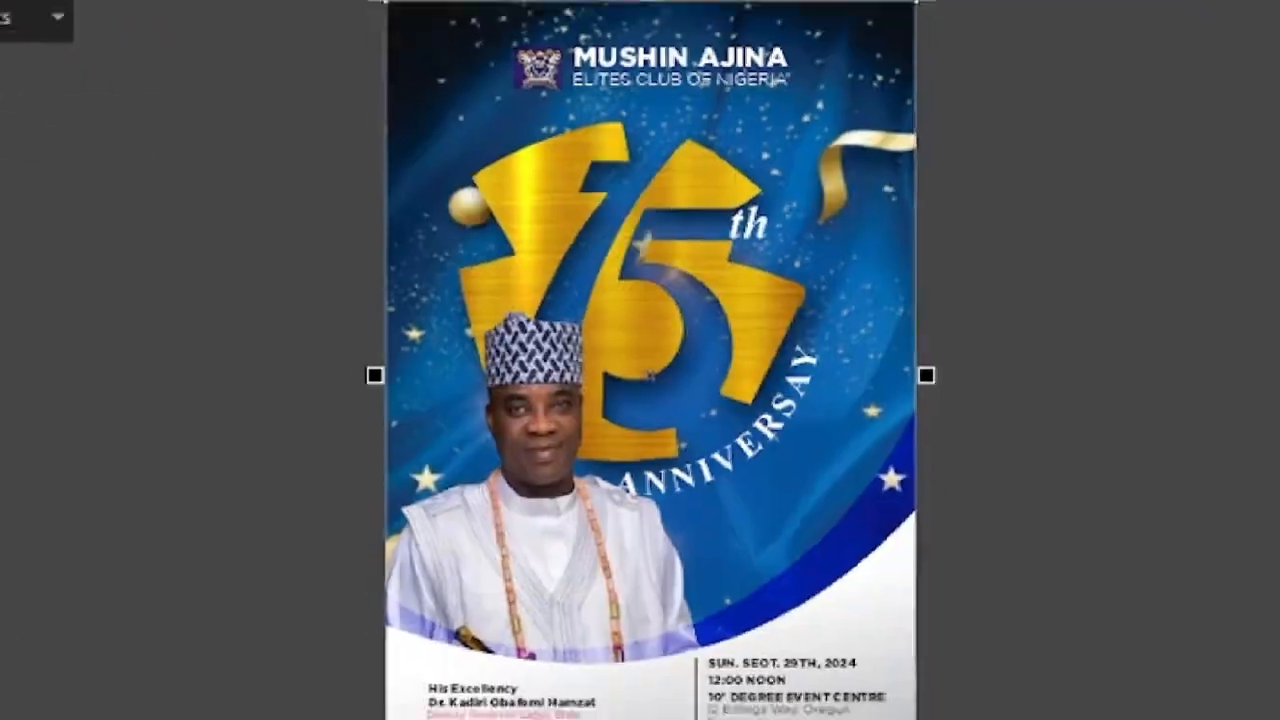
mouse_move(943, 708)
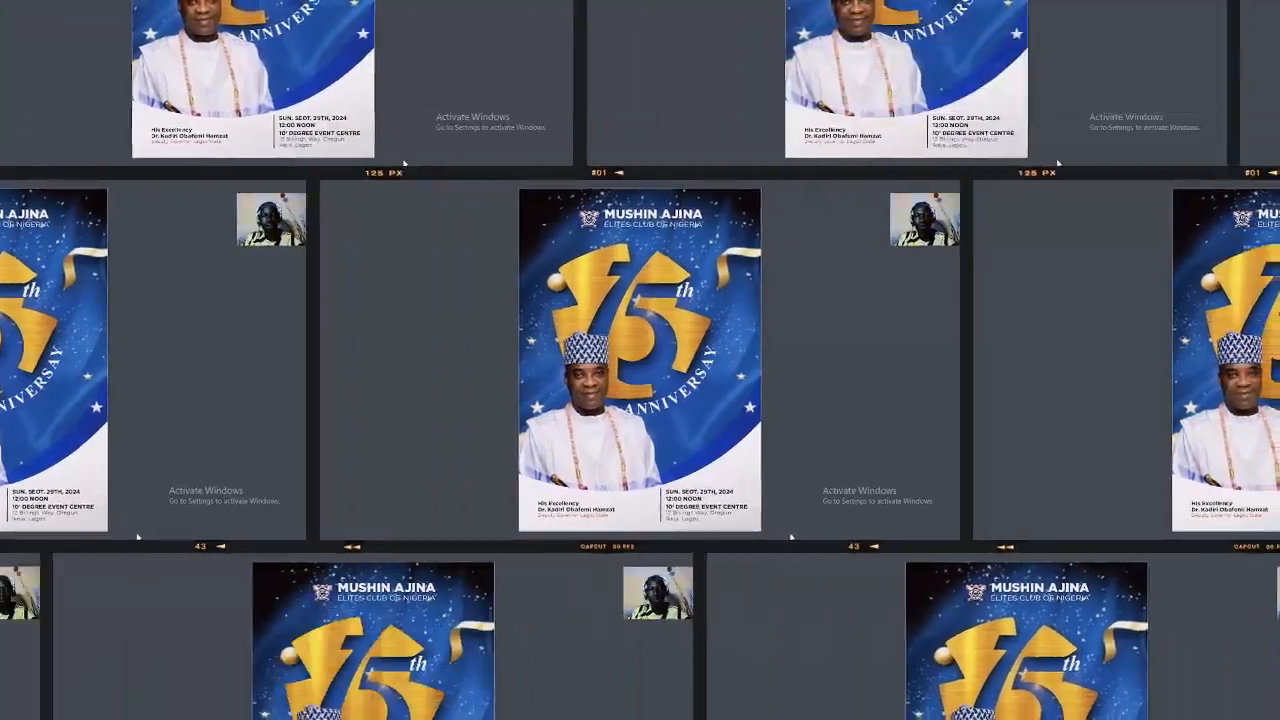